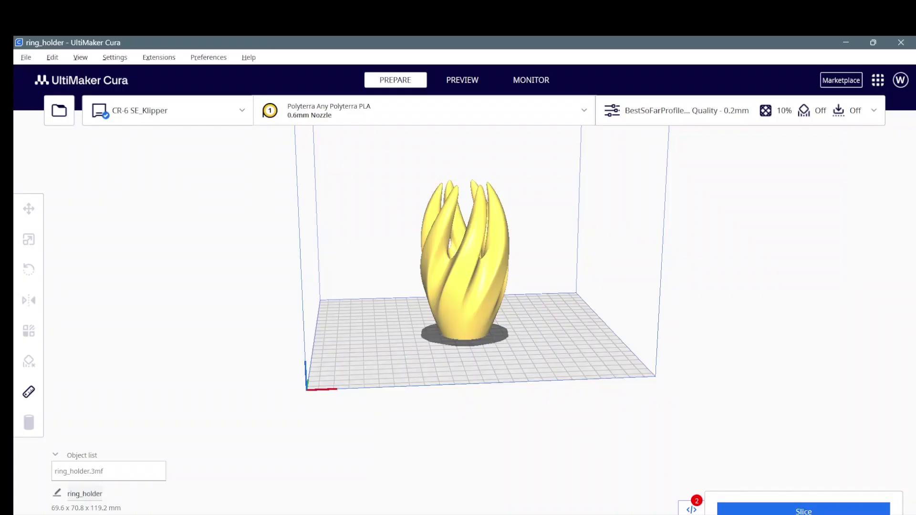
Slice ring_holder and save ring_holder.gcode to the removable drive.
left_click(829, 510)
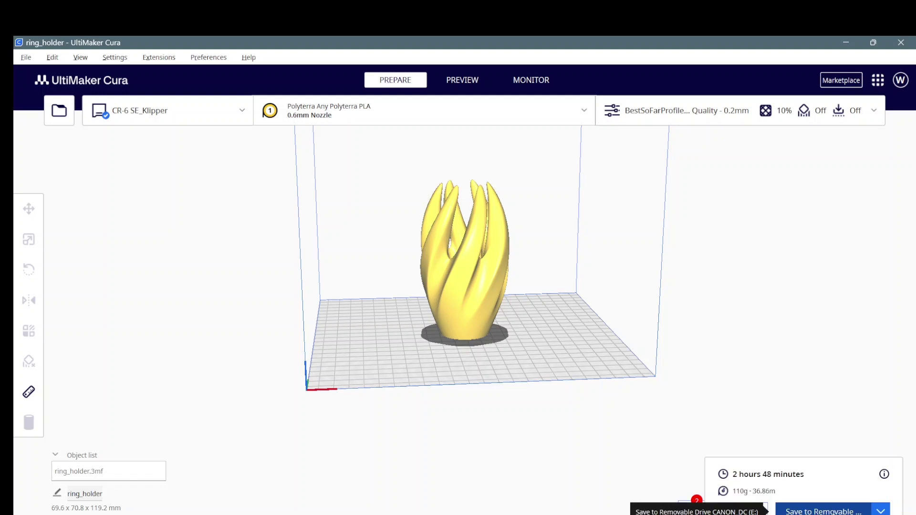
left_click(819, 512)
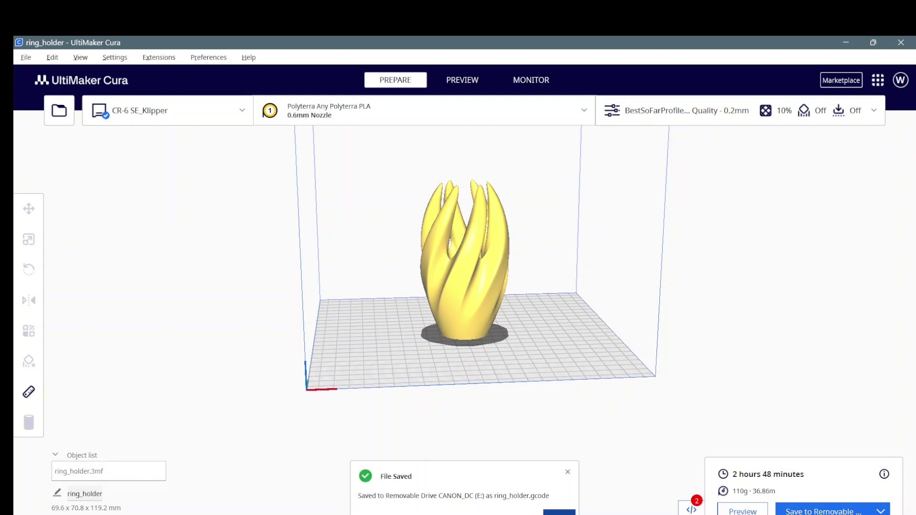
left_click(568, 473)
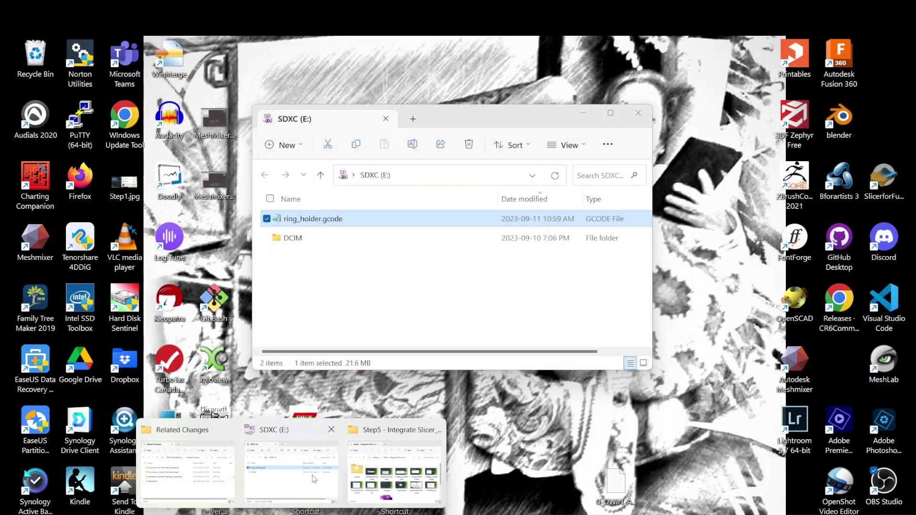
Bring the SDXC (E:) drive folder and then the Mainsail dashboard to the front.
left_click(312, 479)
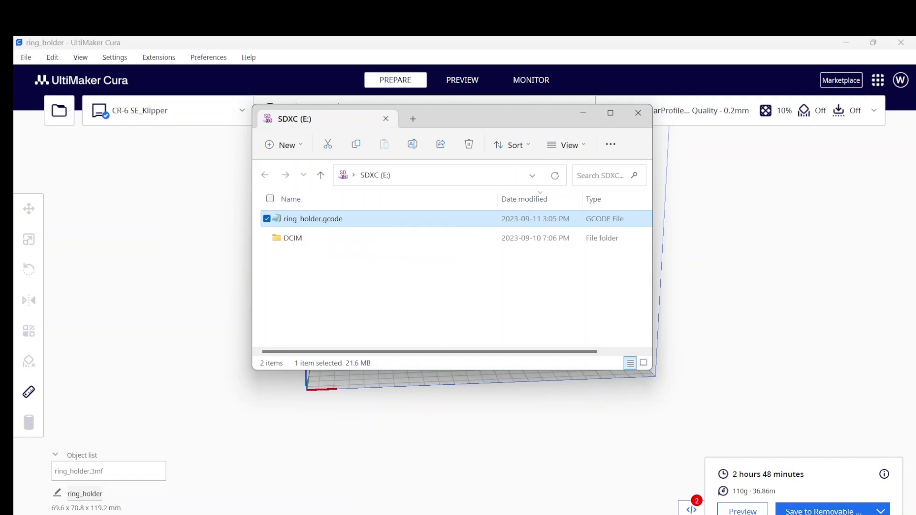
mouse_move(498, 514)
left_click(548, 513)
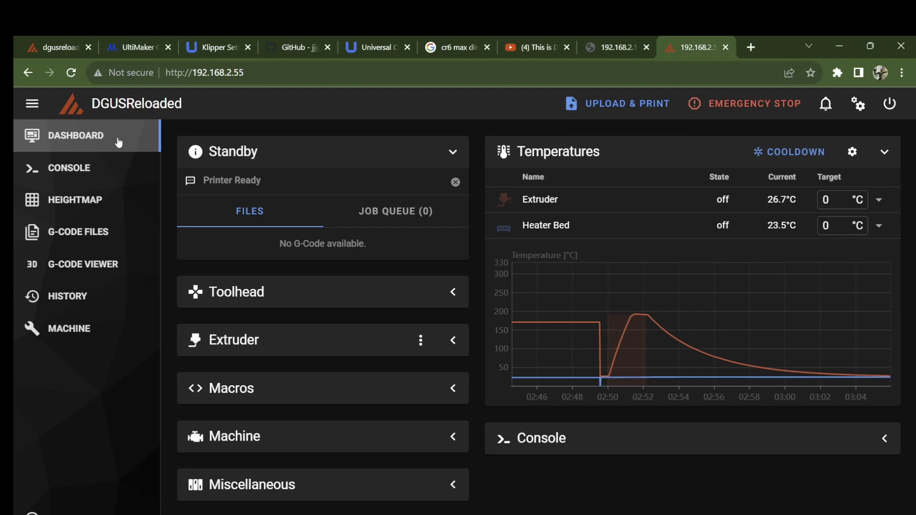
Upload ring_holder.gcode from the CANON_DC (E:) drive and start printing it.
left_click(625, 104)
scroll(71, 372, "up", 4)
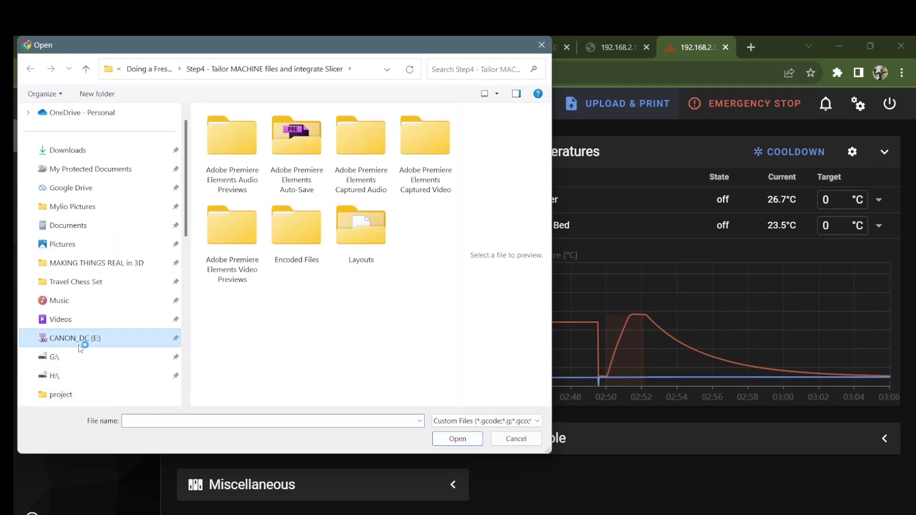
left_click(79, 338)
left_click(258, 150)
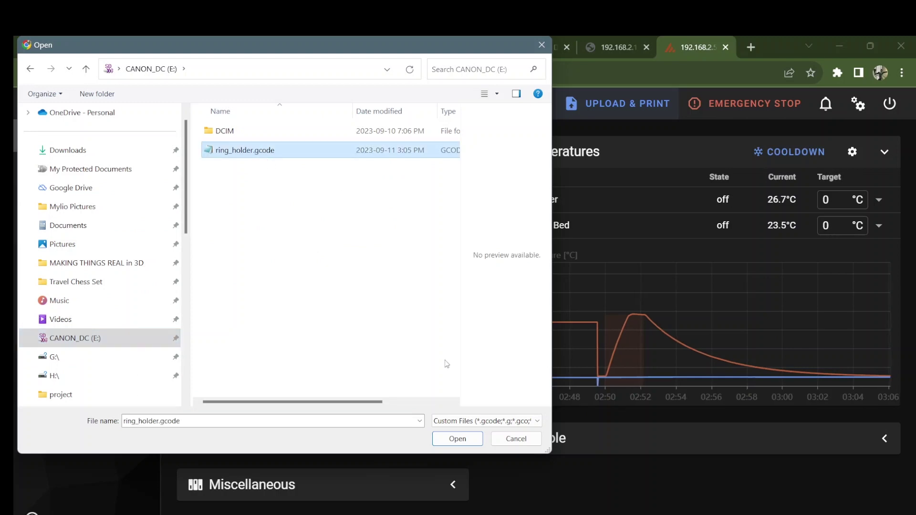
left_click(459, 441)
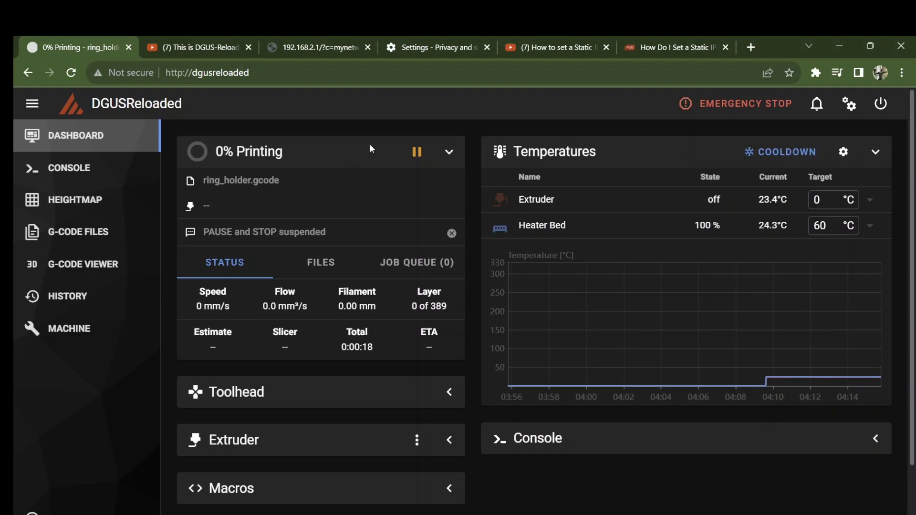
Collapse the printing status panel once the print is running.
mouse_move(426, 313)
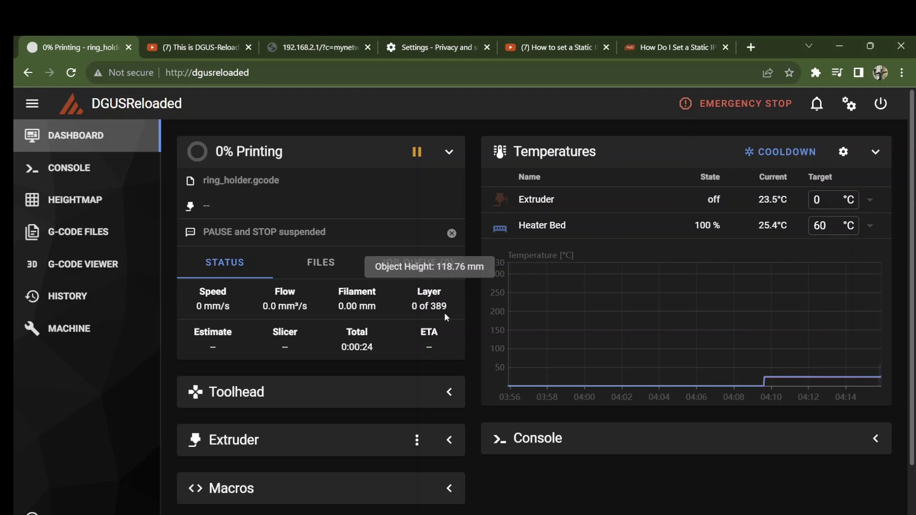
mouse_move(341, 311)
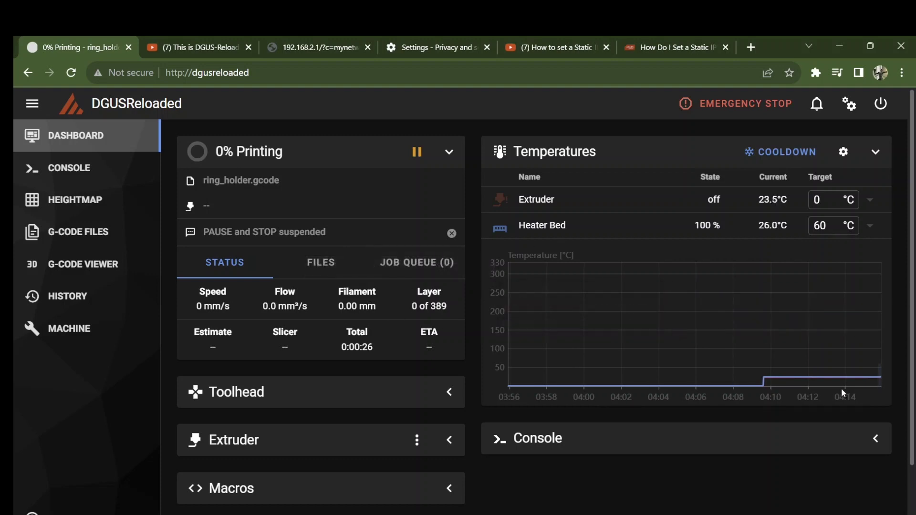
mouse_move(805, 380)
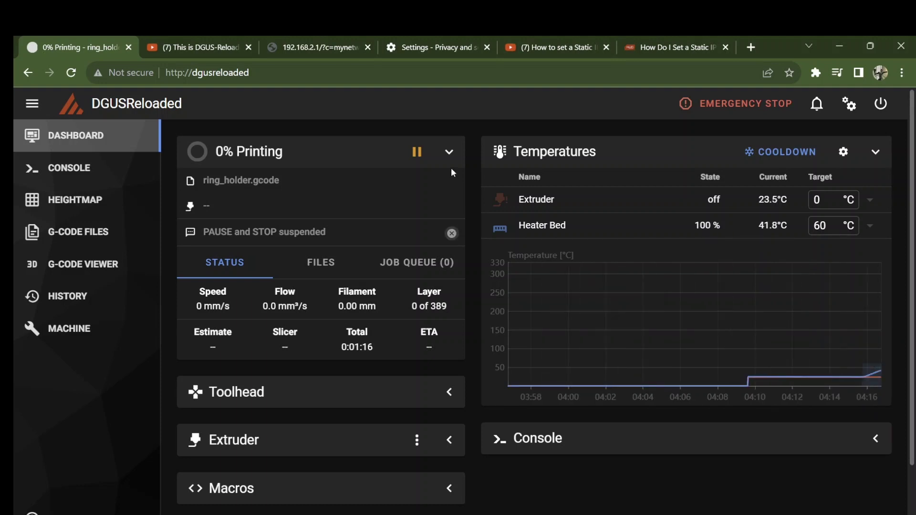
left_click(448, 151)
Trigger EMERGENCY STOP from the Mainsail top bar and confirm with YES.
left_click(890, 103)
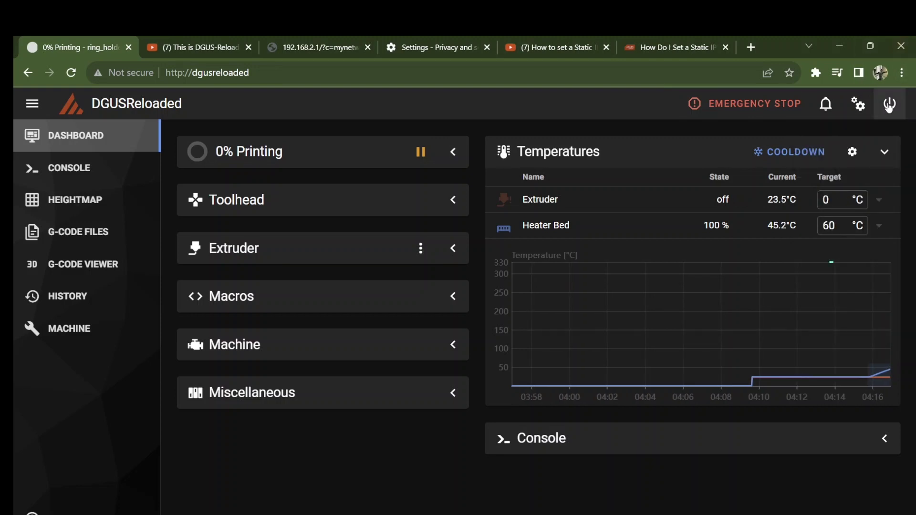
left_click(888, 106)
left_click(755, 106)
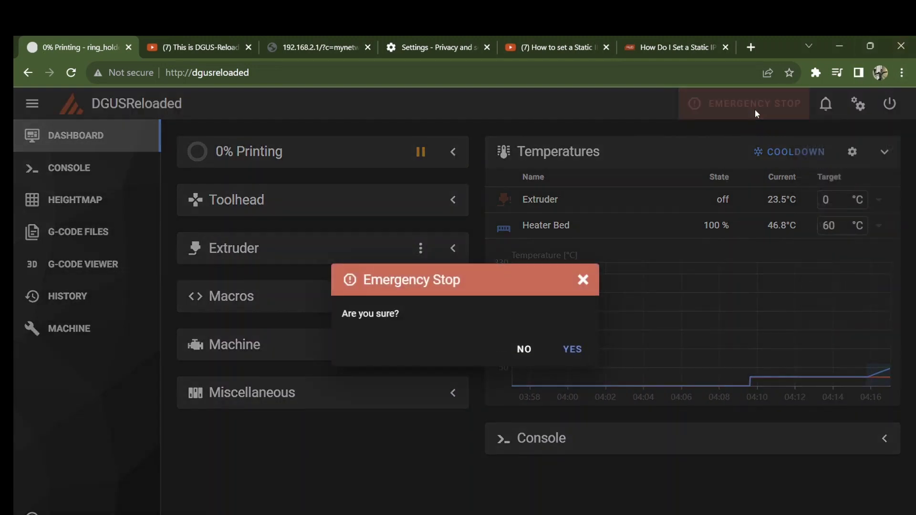
left_click(570, 351)
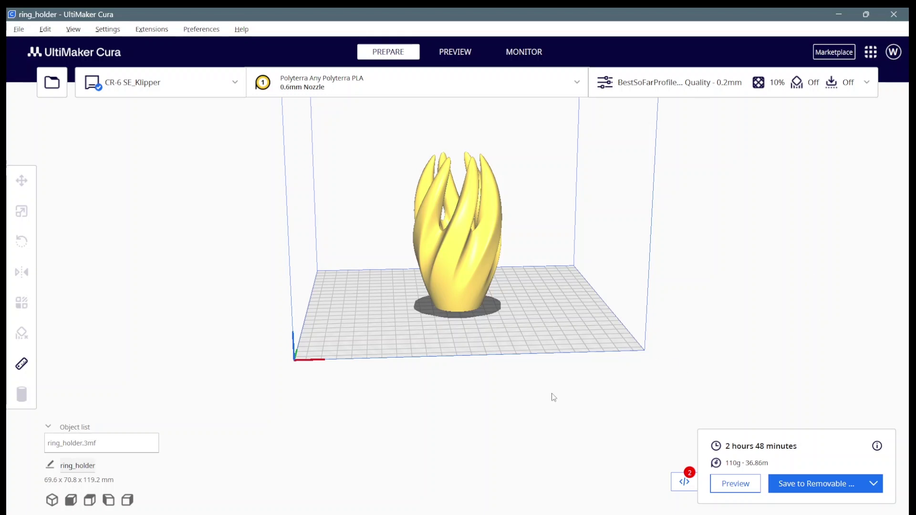
Switch output to Upload to CR-6 SE_Klipper and upload ring_holder through the Moonraker dialog.
left_click(874, 487)
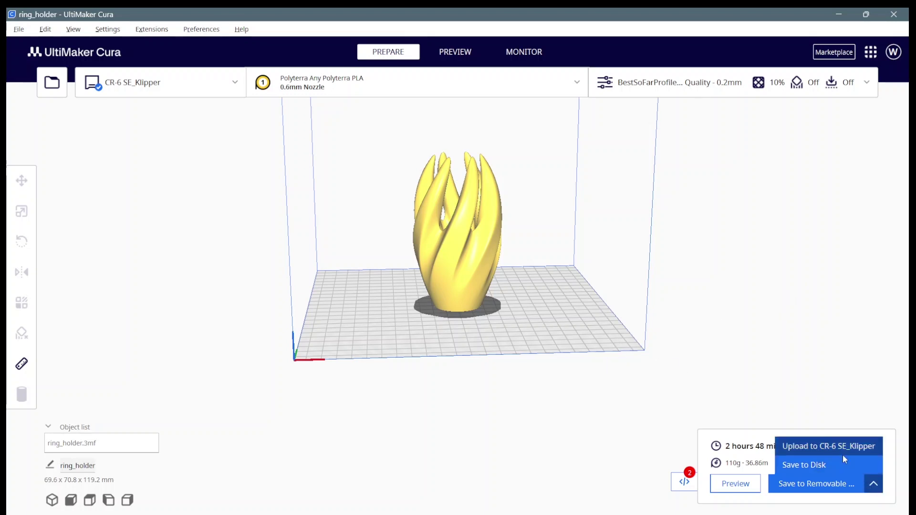
left_click(805, 446)
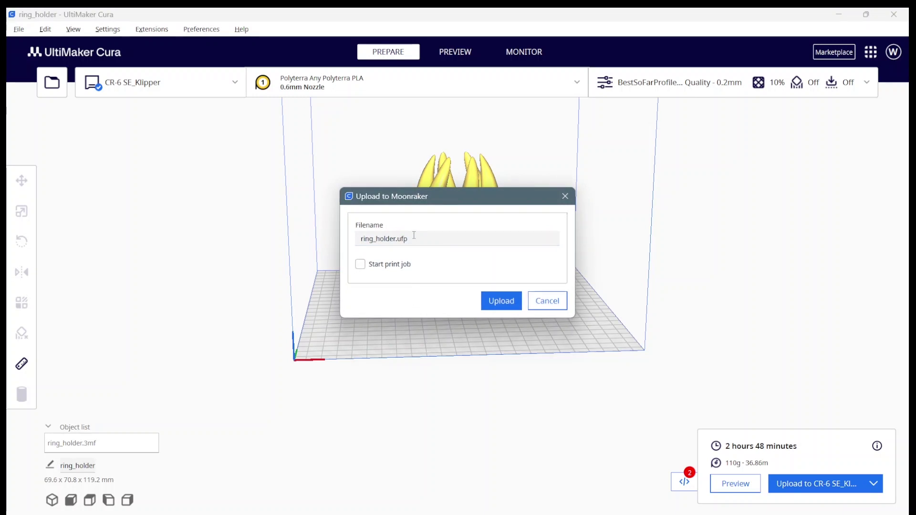
left_click_drag(414, 235, 353, 241)
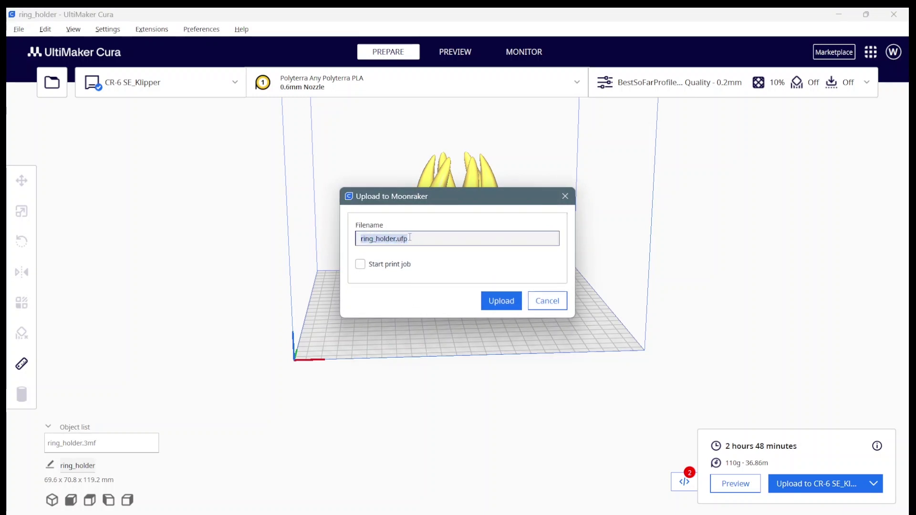
left_click_drag(410, 237, 396, 239)
left_click(500, 301)
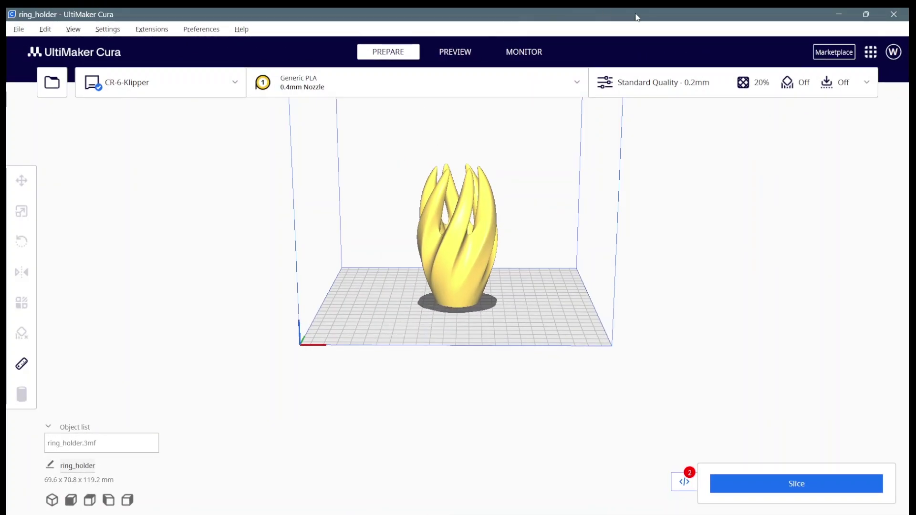
View the Moonraker Connection plugin in the Marketplace, then close it.
left_click(830, 52)
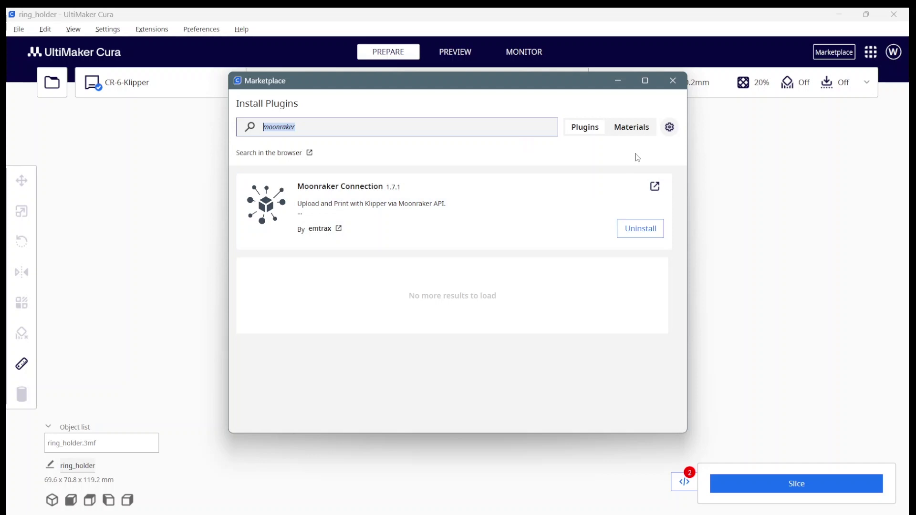
left_click(680, 78)
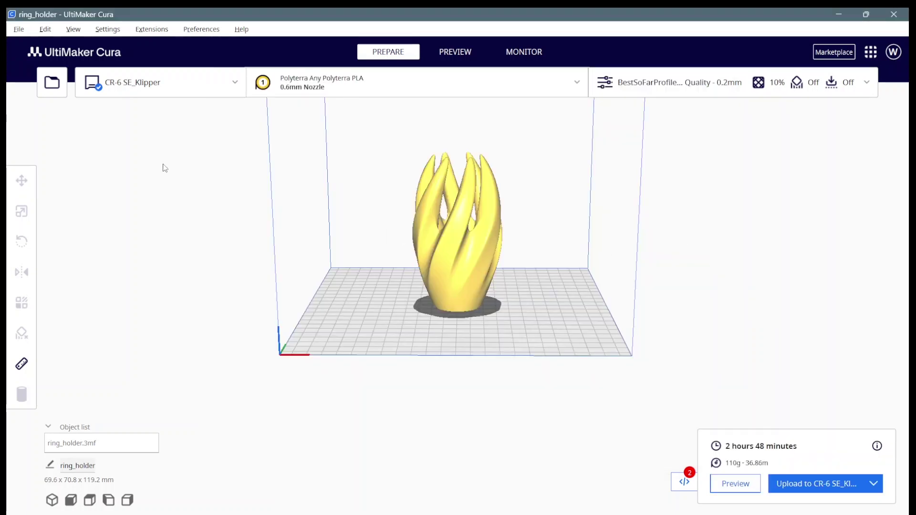
Pick the non-networked Creality3D Creality CR-6 SE as the new printer.
left_click(234, 84)
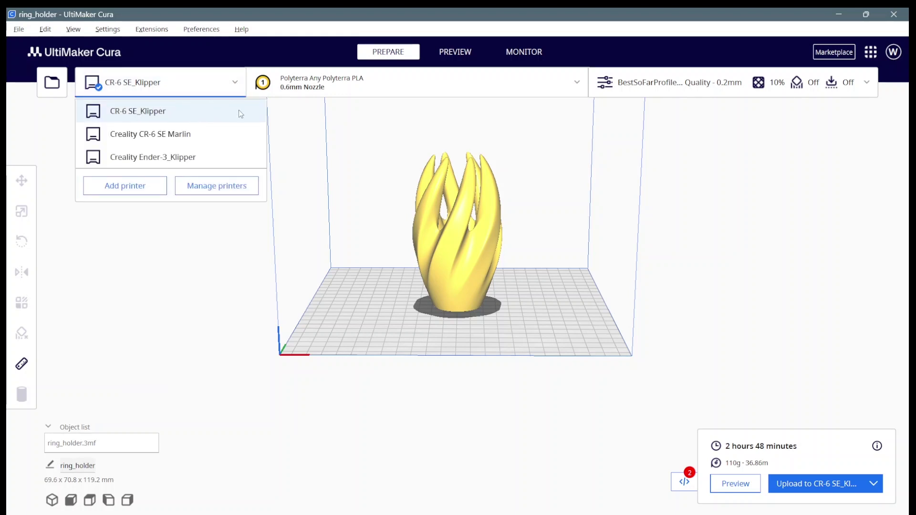
left_click(138, 183)
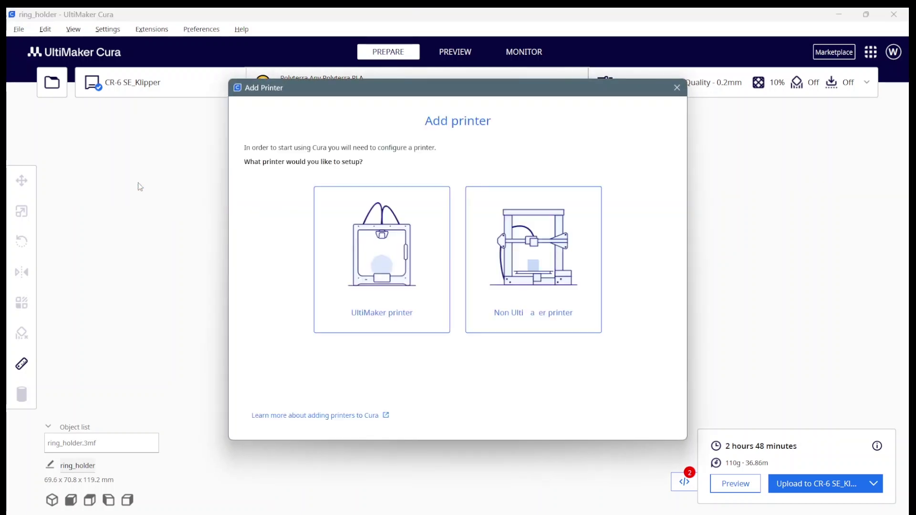
left_click(559, 244)
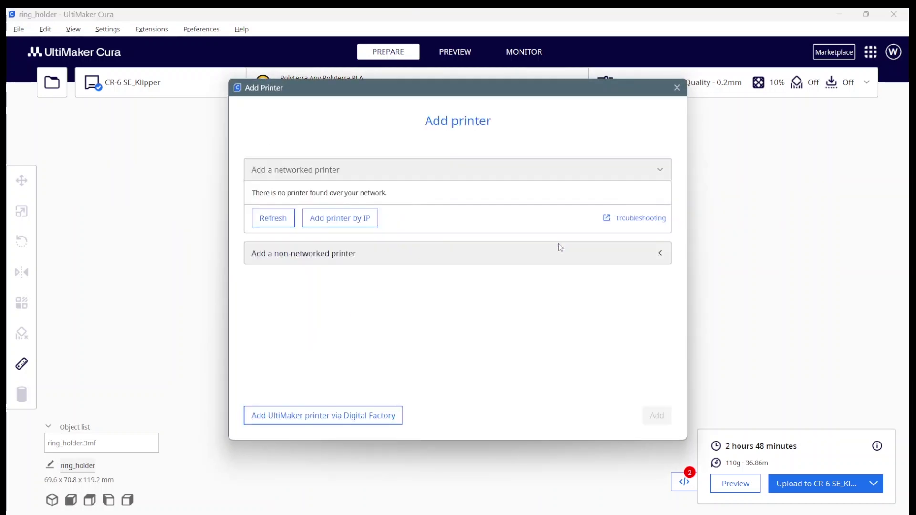
left_click(328, 255)
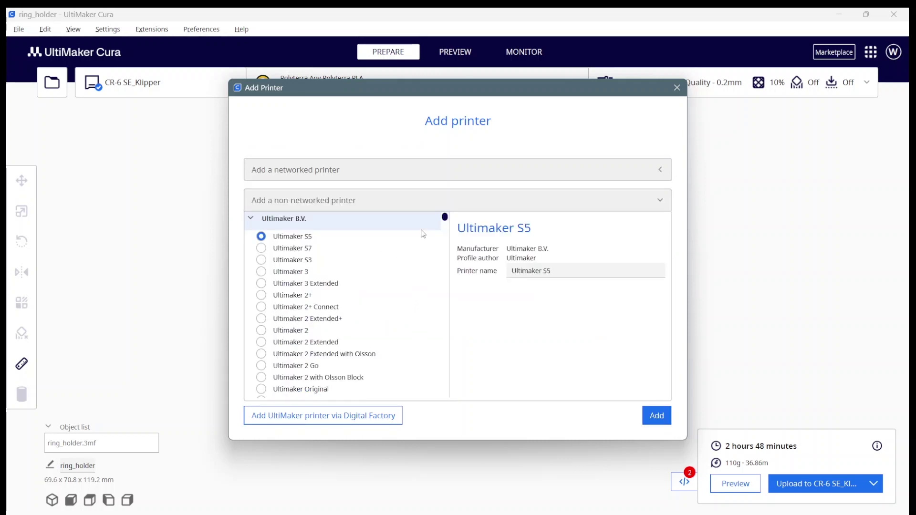
left_click_drag(445, 217, 447, 255)
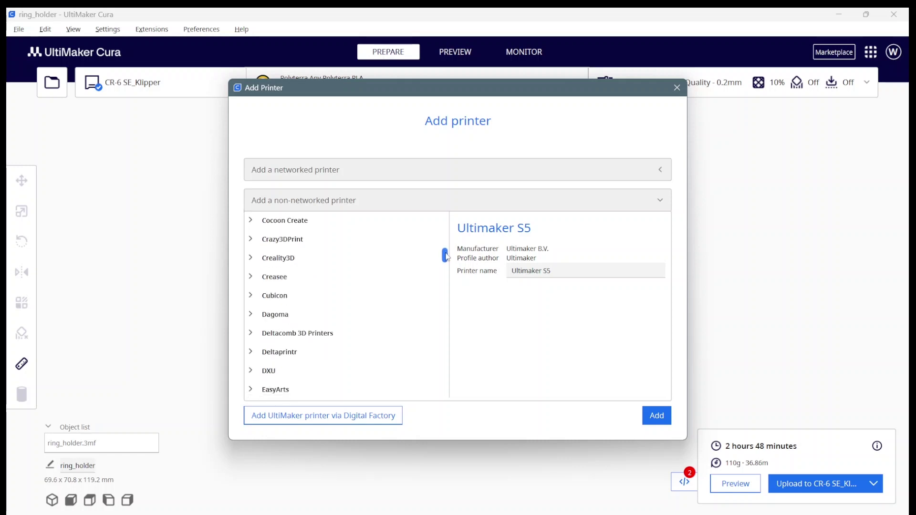
left_click(251, 258)
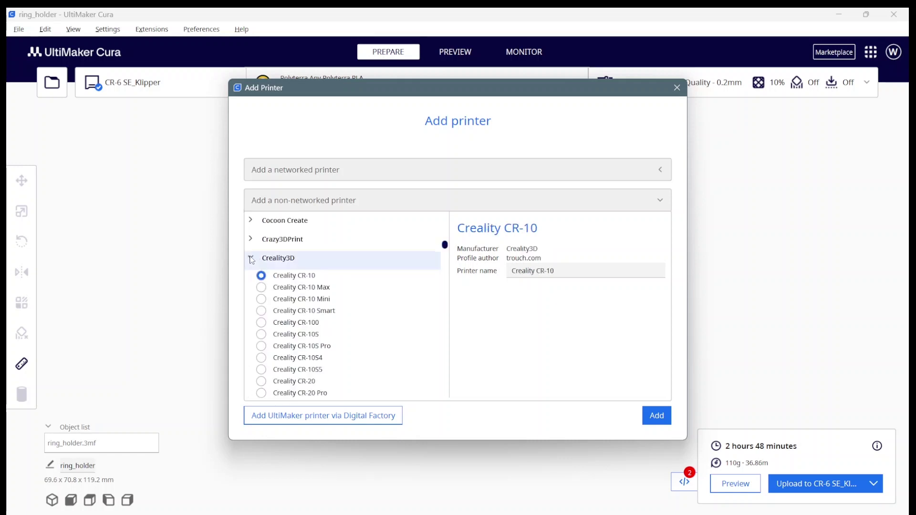
left_click_drag(444, 244, 446, 254)
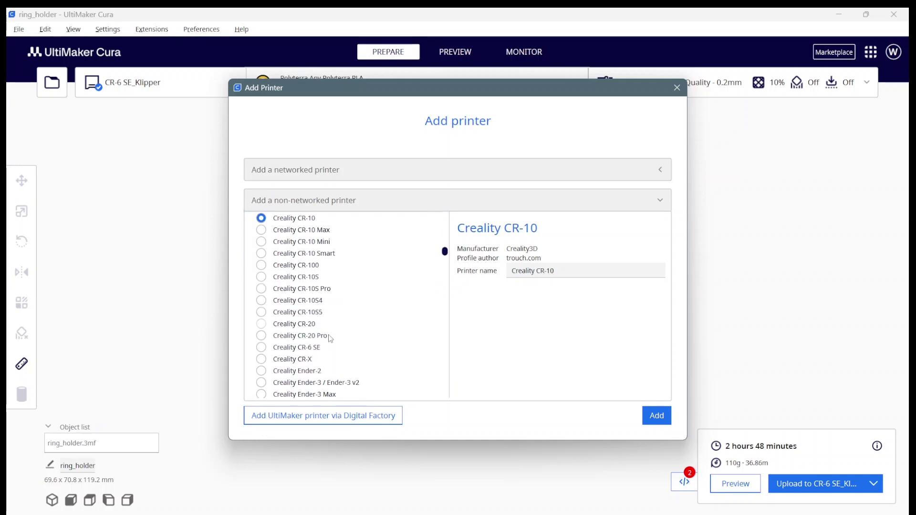
left_click(262, 348)
Rename the printer to CR-6-Klipper and add it.
left_click(569, 270)
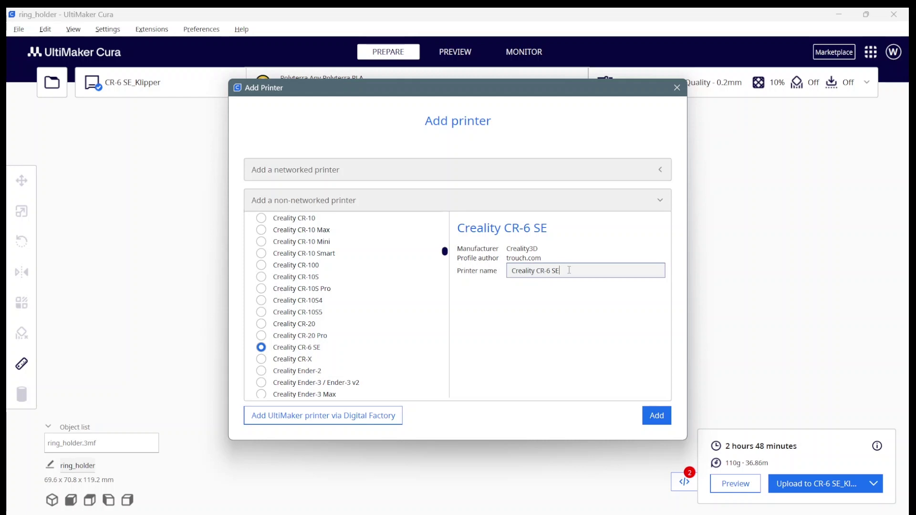
key("BackSpace")
key("BackSpace")
key("BackSpace")
type("-Klipper")
double_click(536, 272)
key("Delete")
key("Delete")
left_click(652, 418)
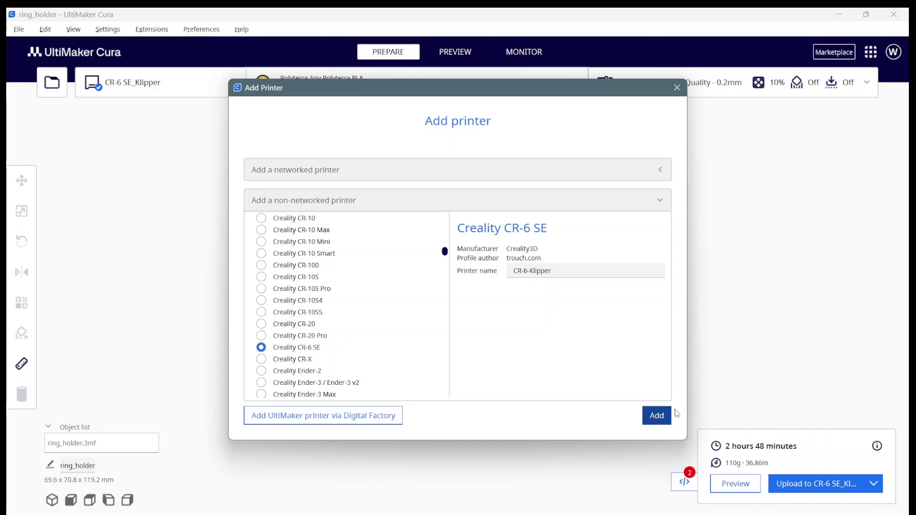
Finish machine setup, then open Connect Moonraker for CR-6-Klipper via Manage printers.
left_click(655, 414)
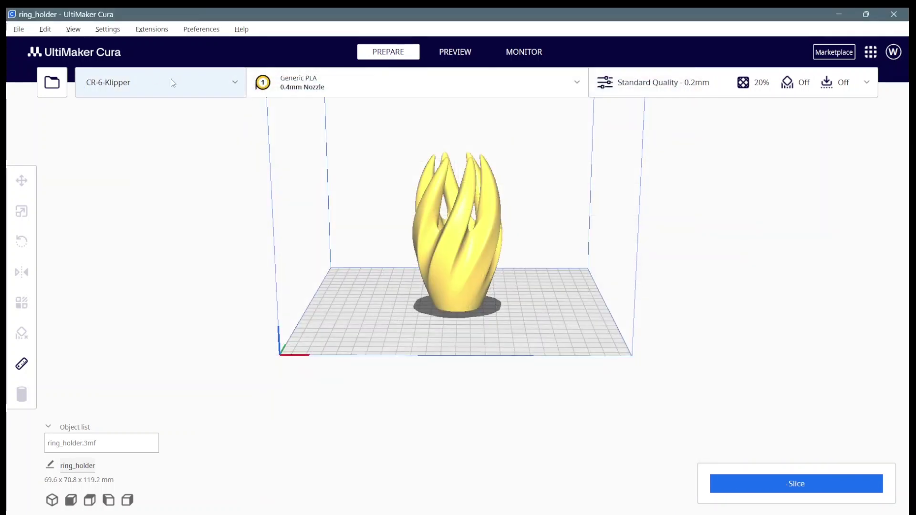
left_click(235, 82)
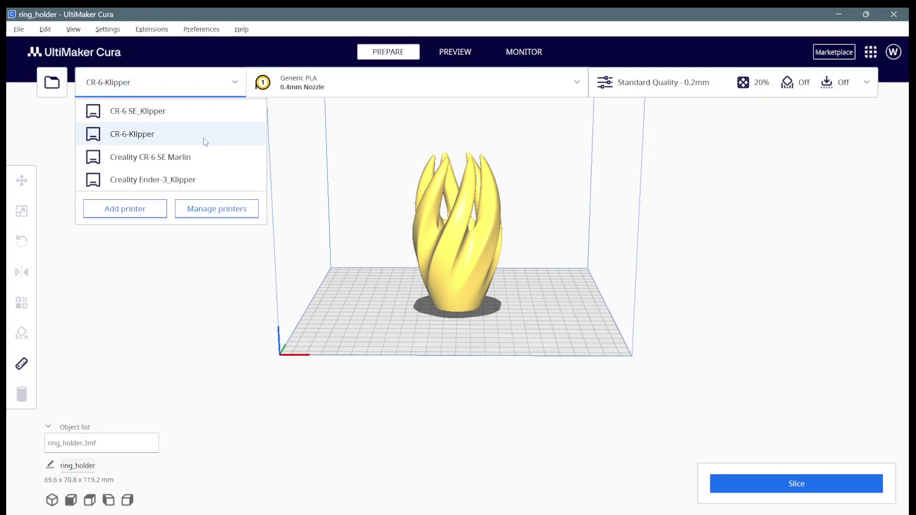
left_click(220, 209)
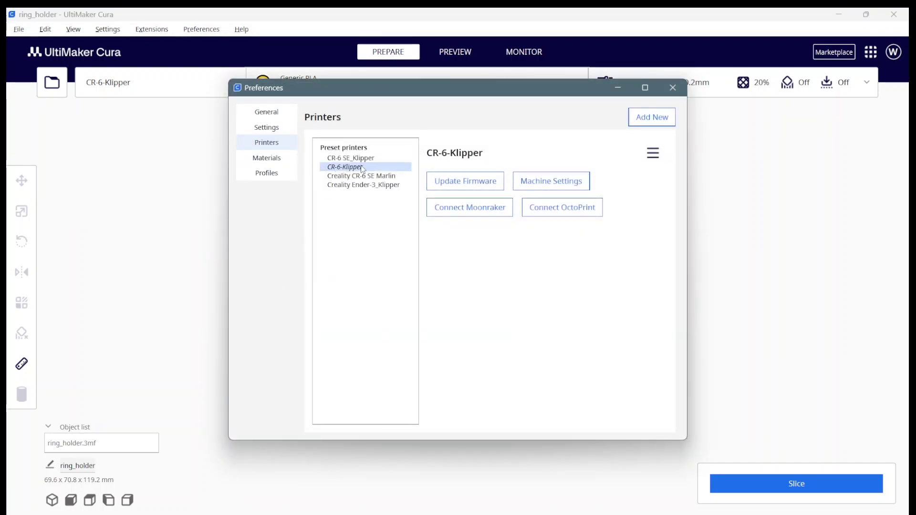
left_click(482, 216)
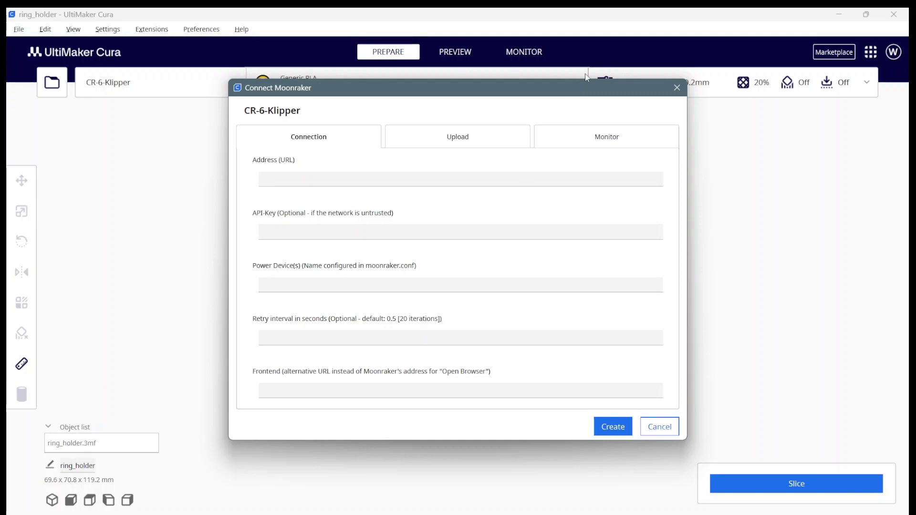
mouse_move(483, 94)
left_mouse_down()
mouse_move(504, 84)
mouse_move(493, 99)
left_mouse_up()
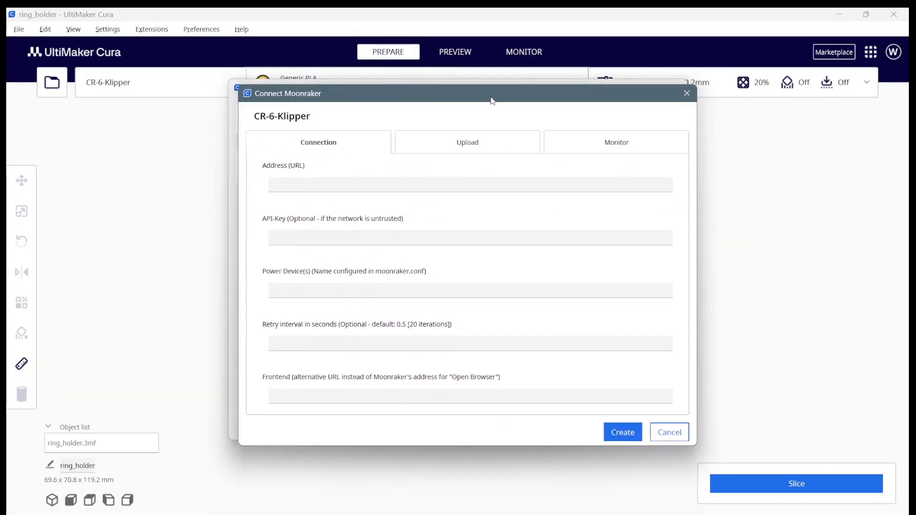
left_click(311, 190)
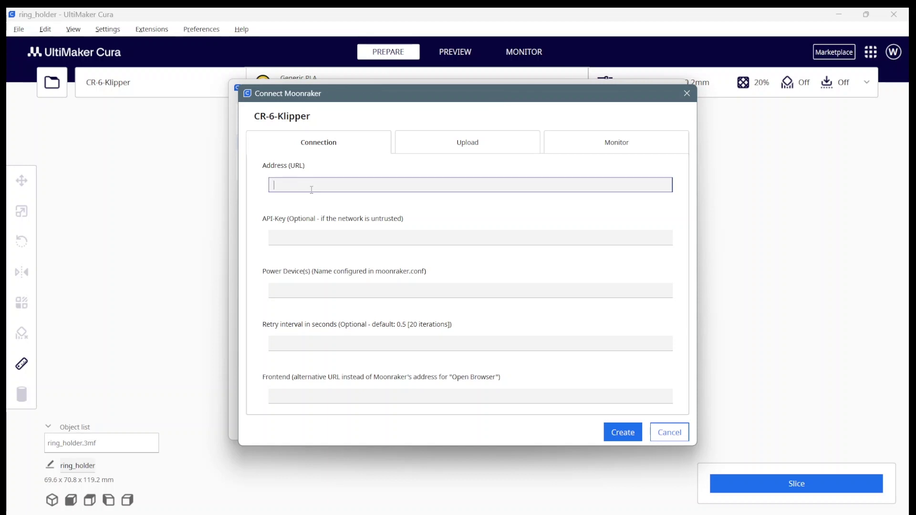
type("192.")
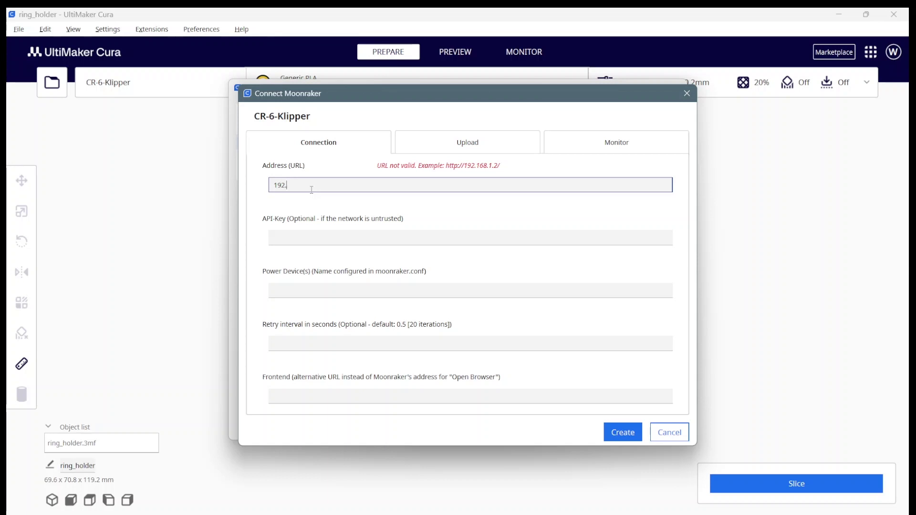
type("168.2.88")
type("htt")
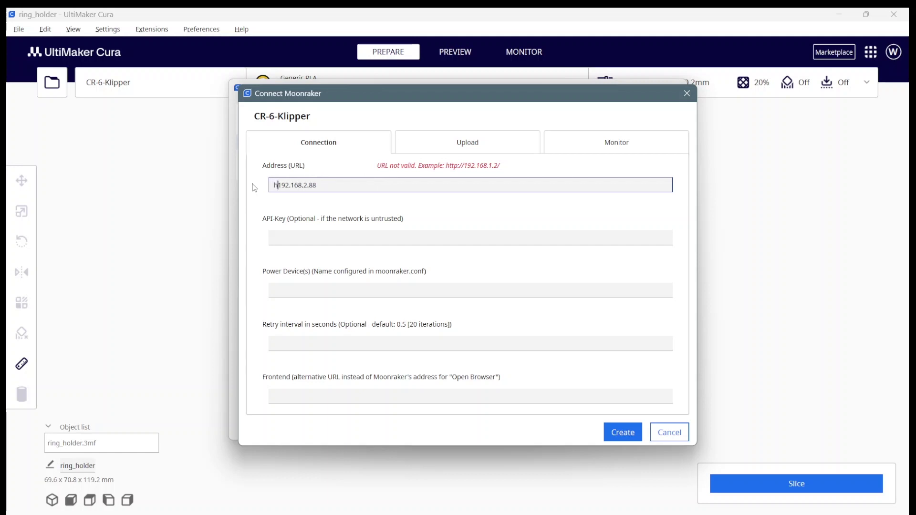
type("p:")
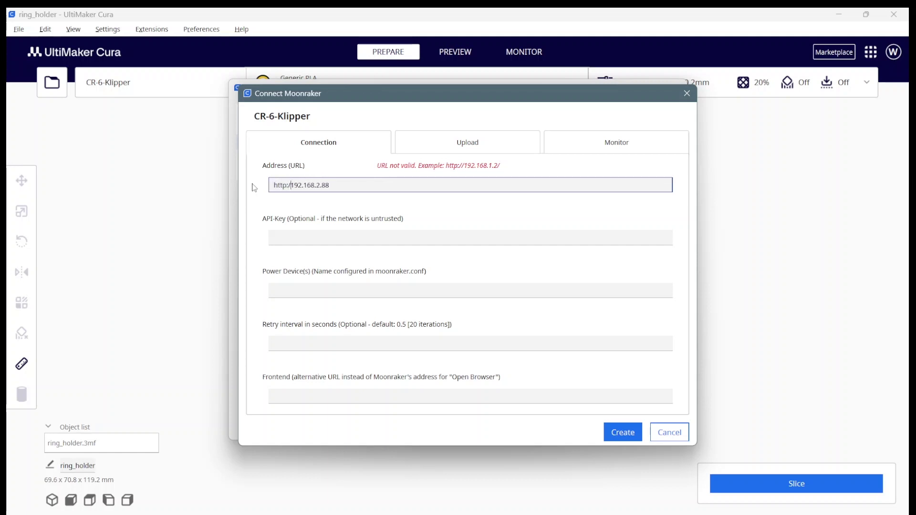
type("//")
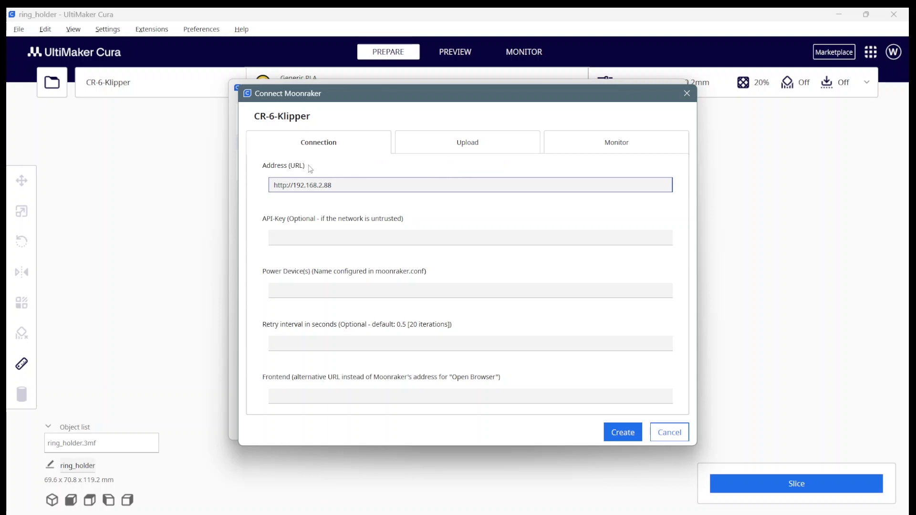
left_click(487, 149)
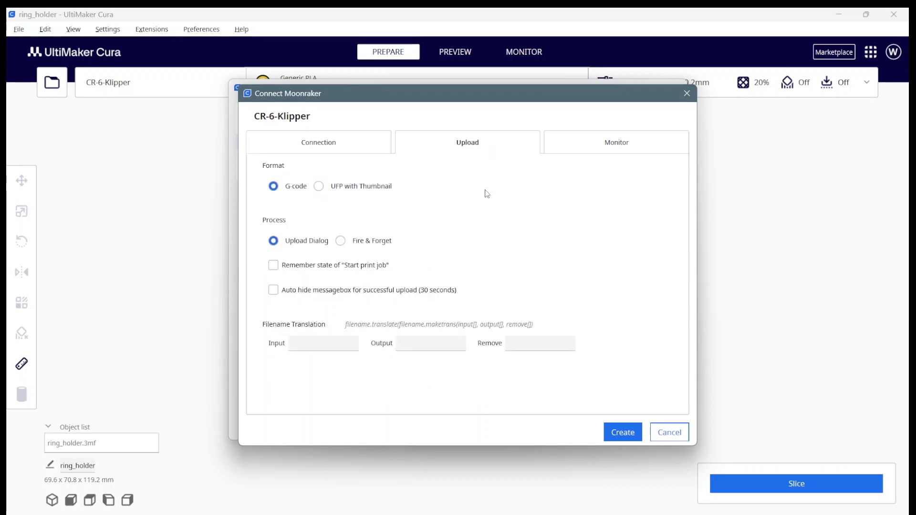
Choose UFP with Thumbnail and Upload Dialog, uncheck Remember state, check Auto hide messagebox.
left_click(318, 187)
left_click(273, 186)
left_click(318, 186)
left_click(341, 242)
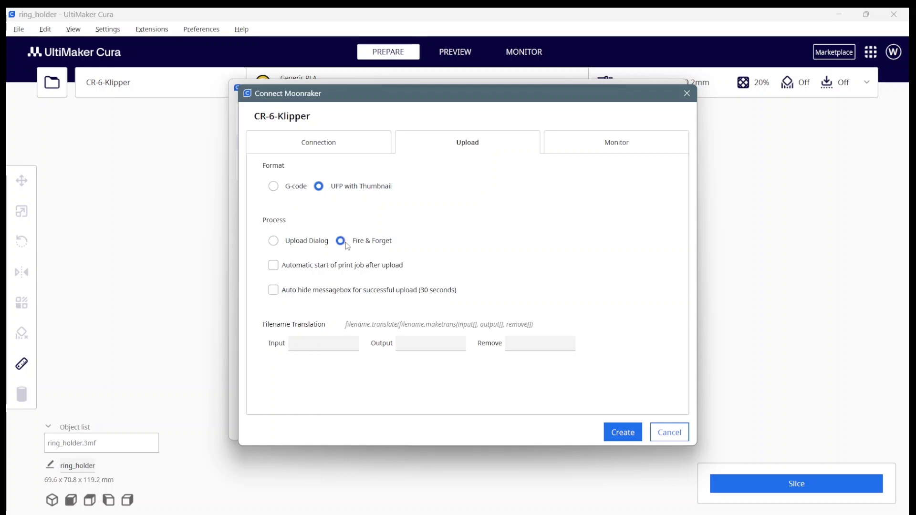
left_click(274, 241)
left_click(273, 267)
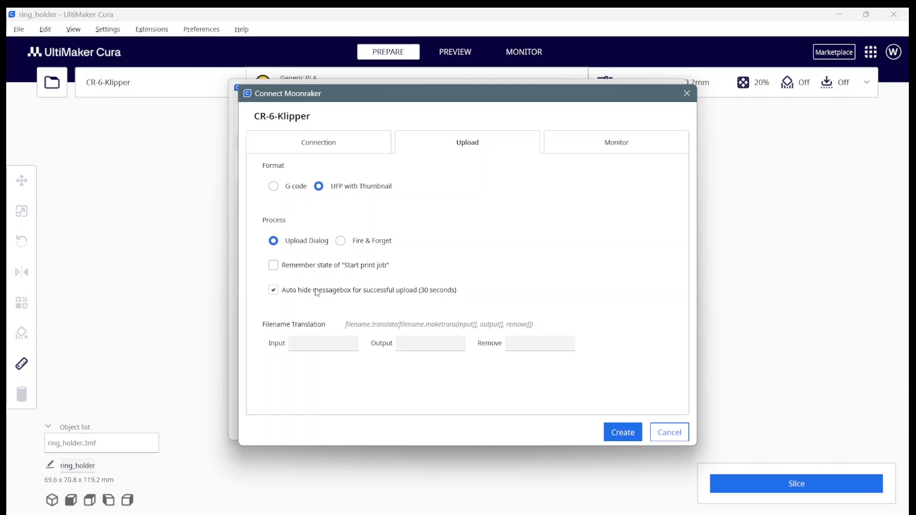
left_click(280, 291)
Review the Monitor, Upload and Connection tabs, then create the Moonraker connection.
left_click(658, 143)
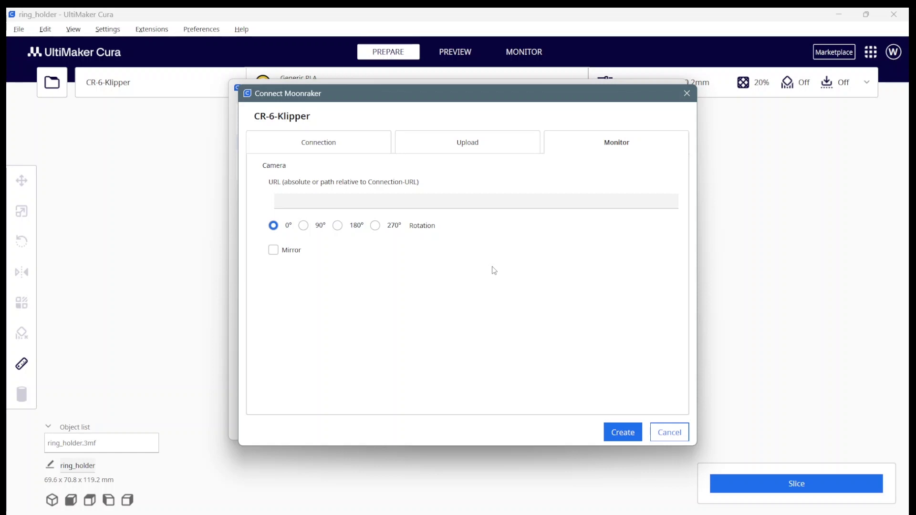
left_click(288, 201)
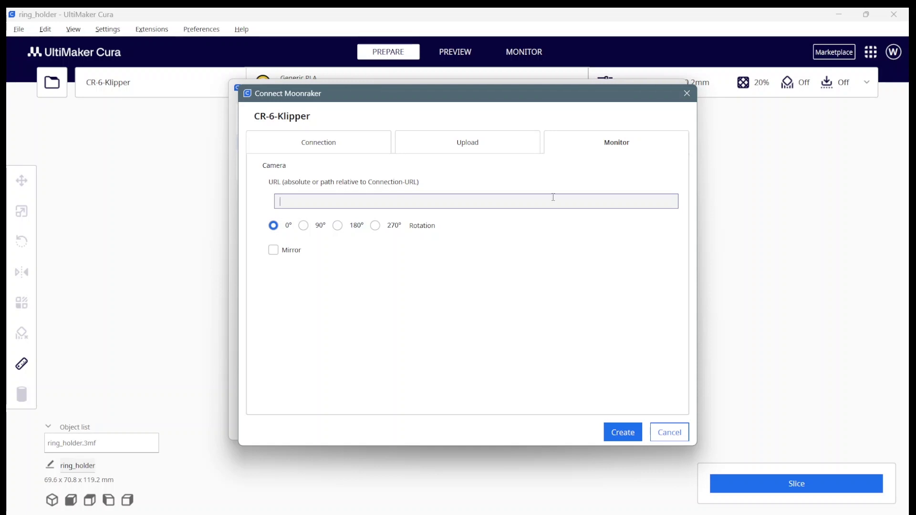
left_click(481, 144)
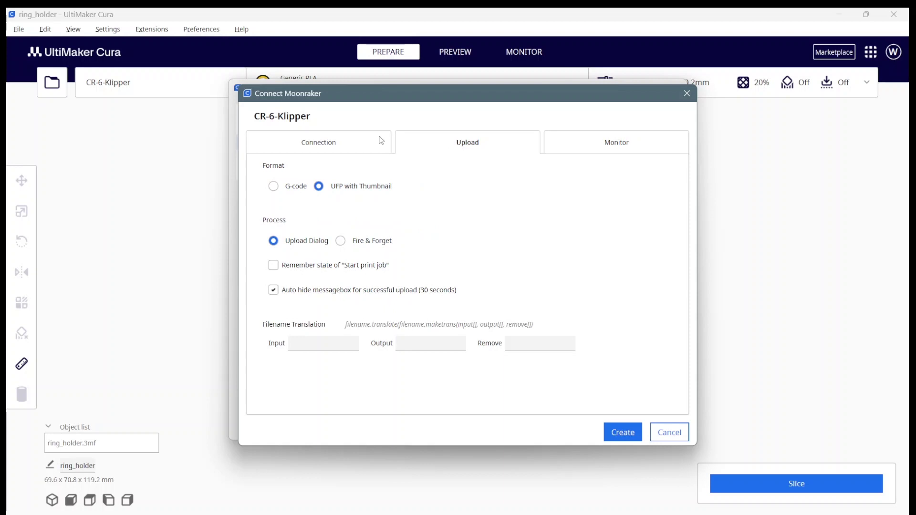
left_click(356, 146)
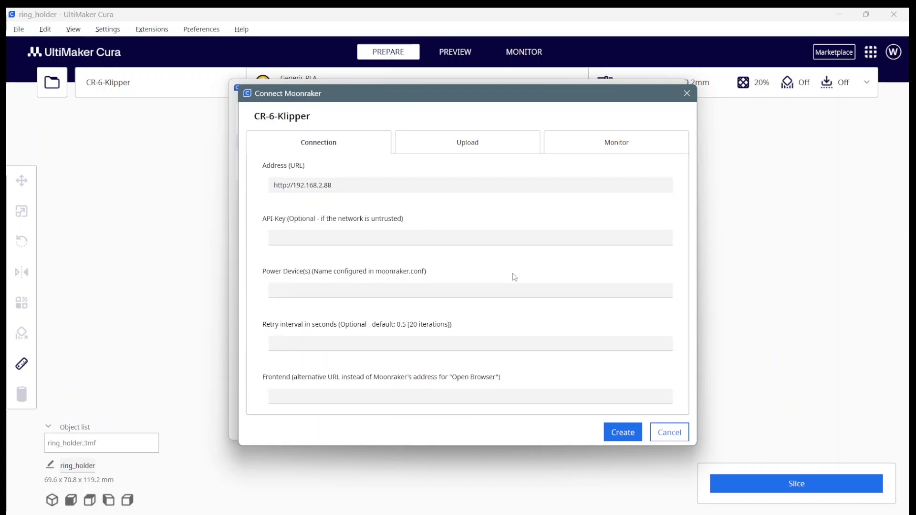
left_click(625, 433)
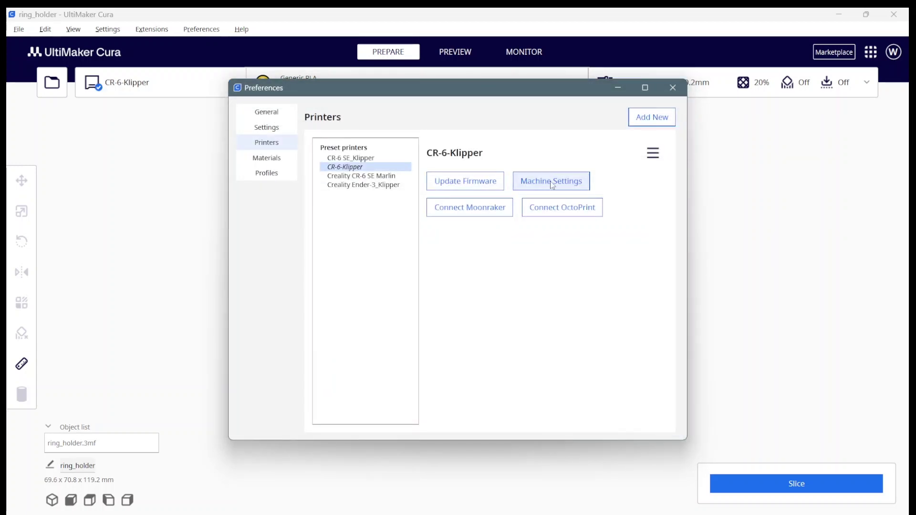
left_click(552, 185)
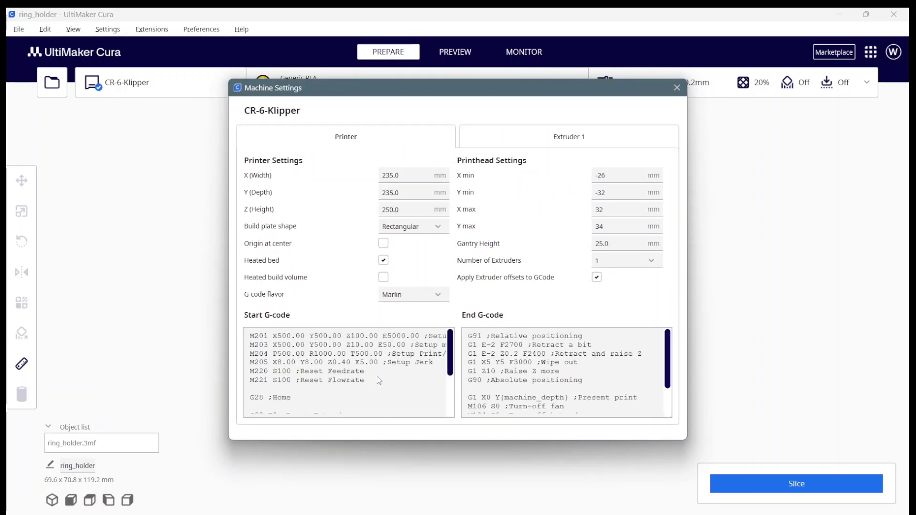
Clear all text from the CR-6-Klipper Start G-code.
double_click(300, 354)
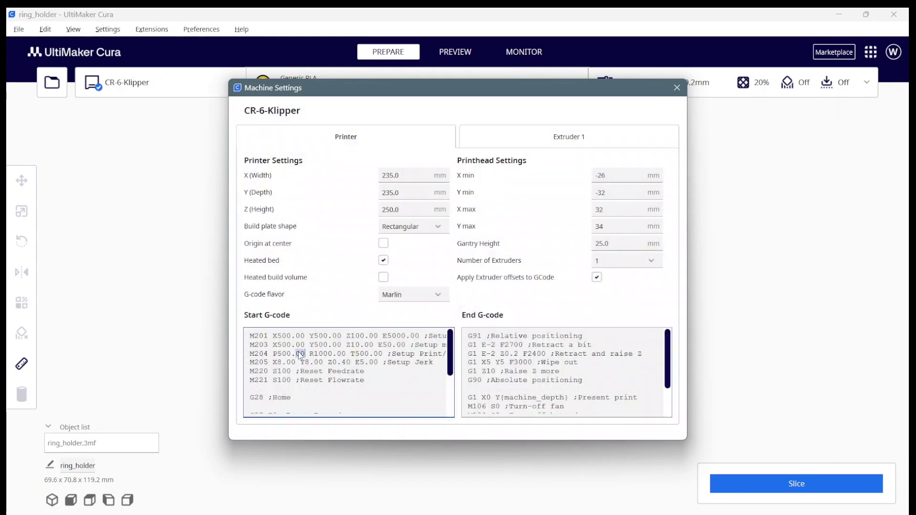
key("ctrl+a")
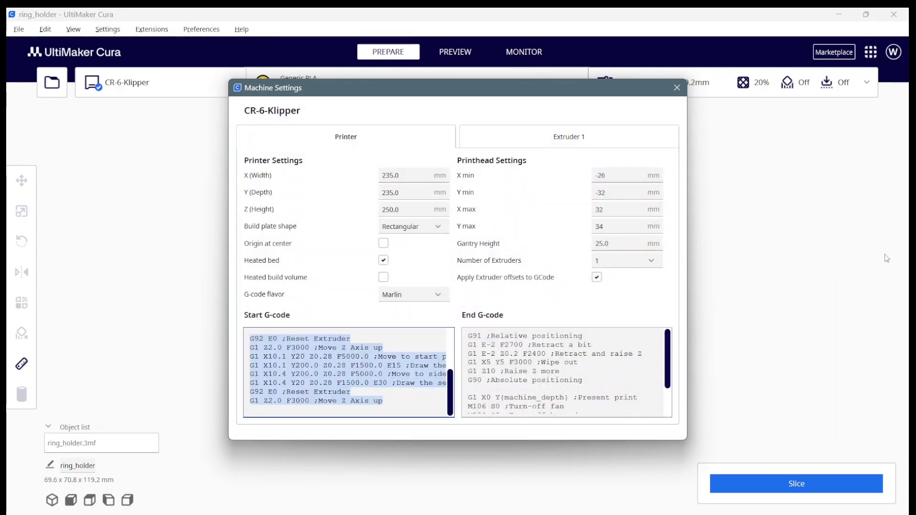
key("Delete")
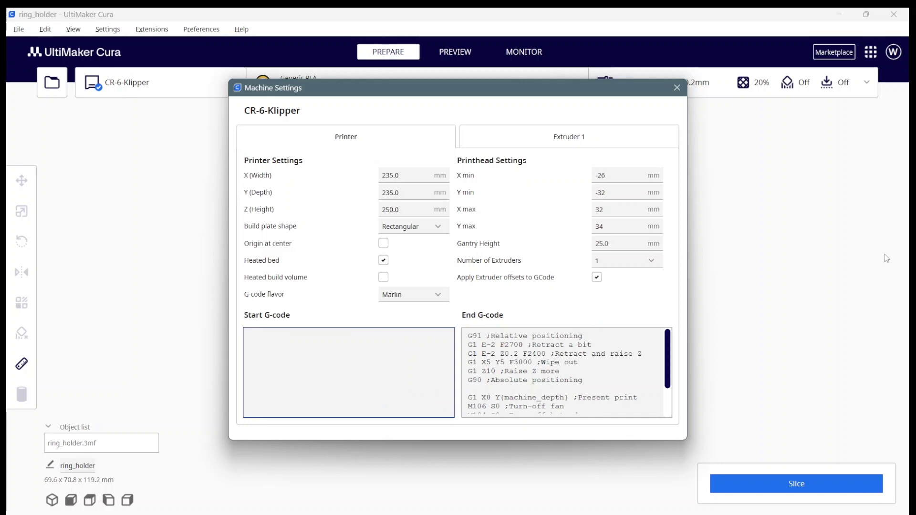
Replace the End G-code with the single line END_PRINT.
left_click(623, 350)
key("ctrl+a")
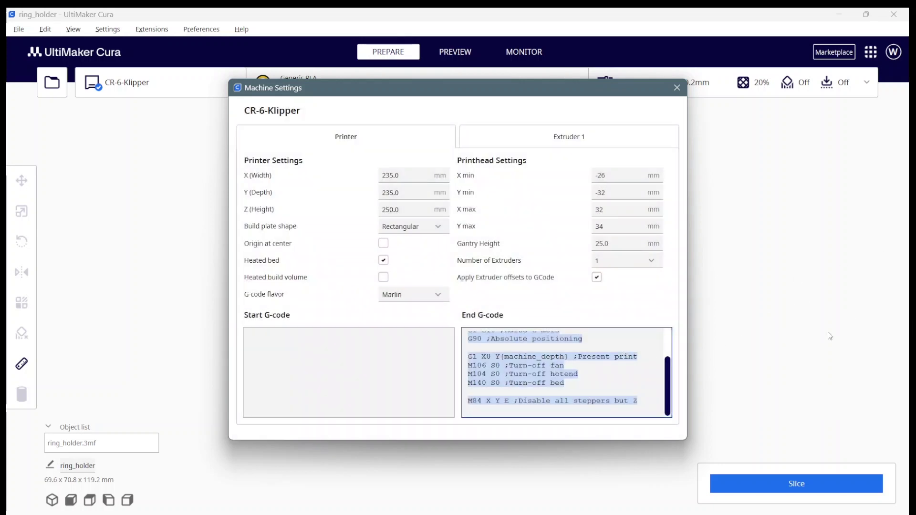
key("Delete")
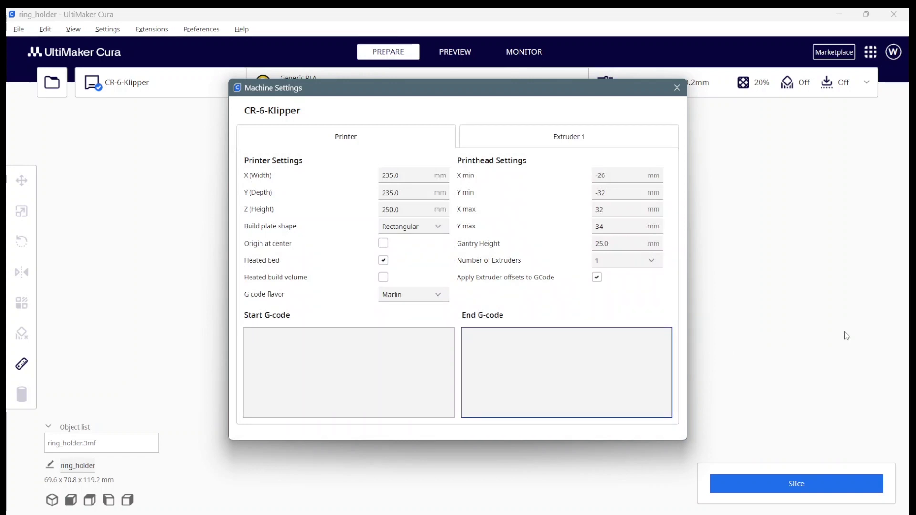
type("END_PRINT")
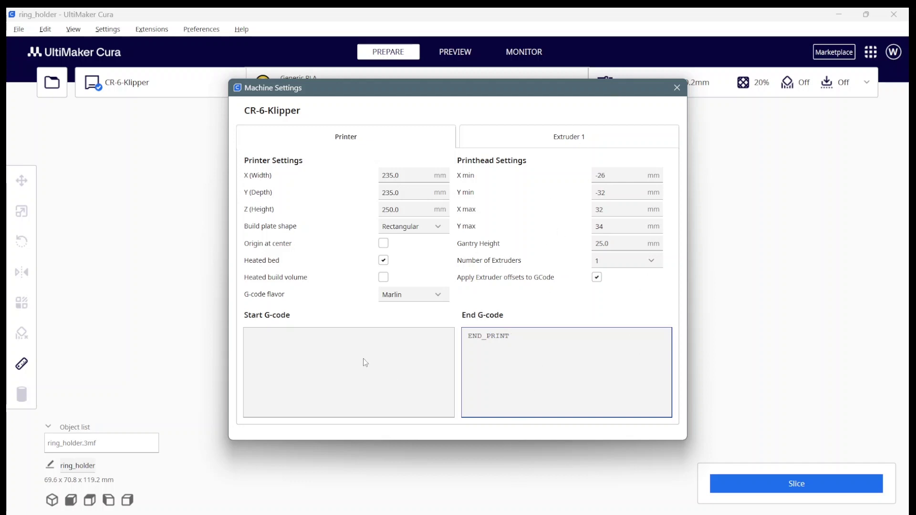
left_click(286, 345)
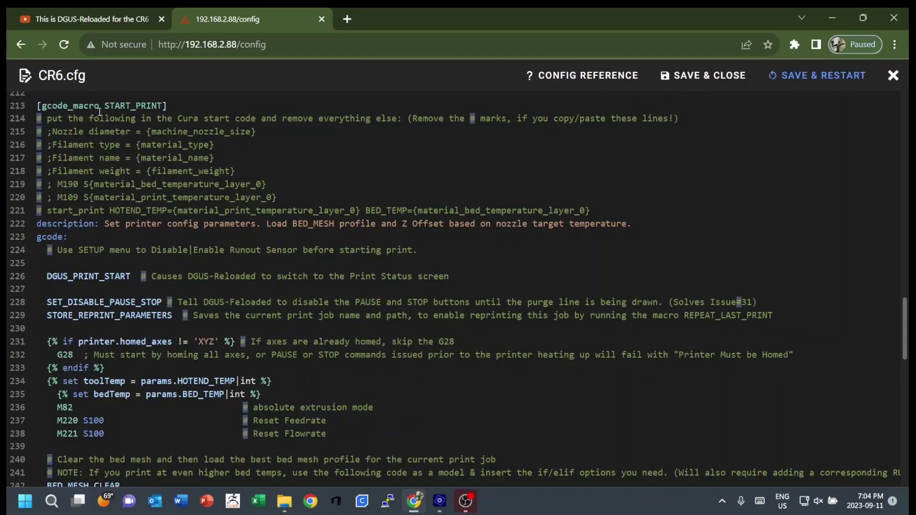
In CR6.cfg, select and copy the commented Cura start-code lines under [gcode_macro START_PRINT].
left_click(164, 107)
left_click_drag(50, 130, 590, 211)
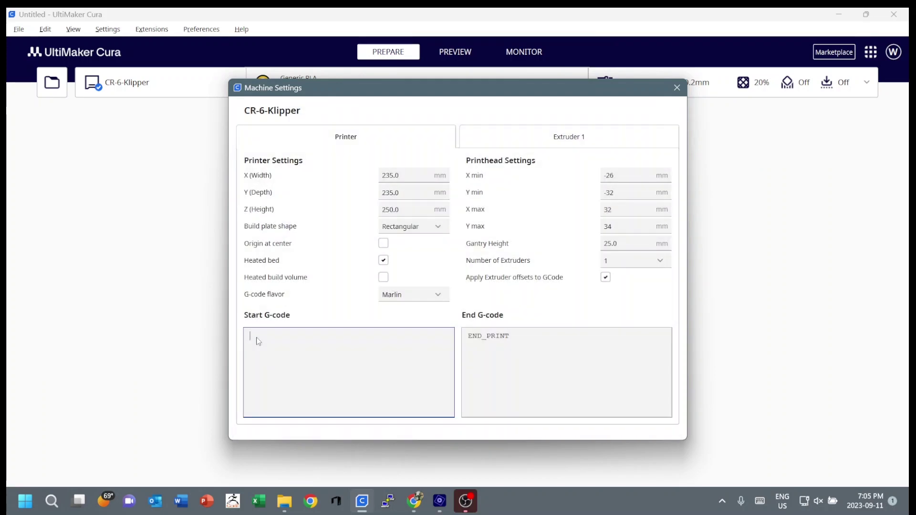
Paste the copied lines into the Start G-code and uncomment the filament type and name lines.
key("ctrl+v")
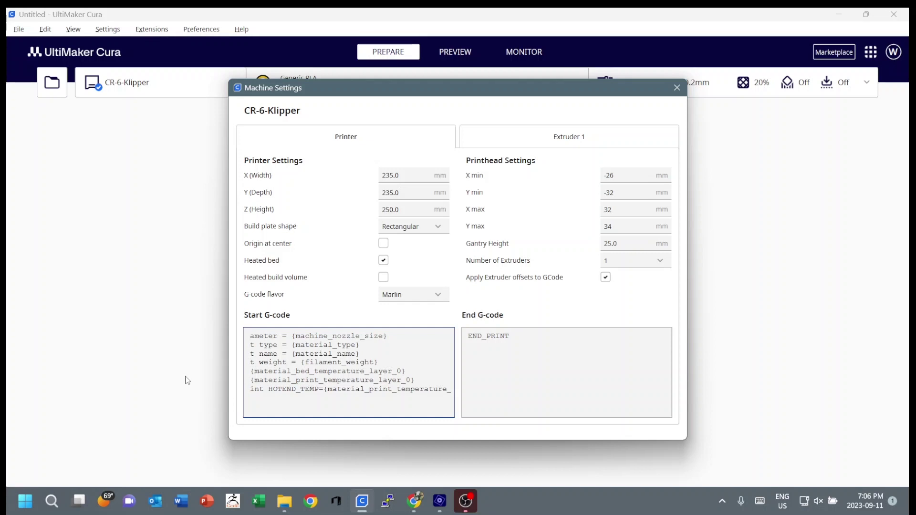
key("Home")
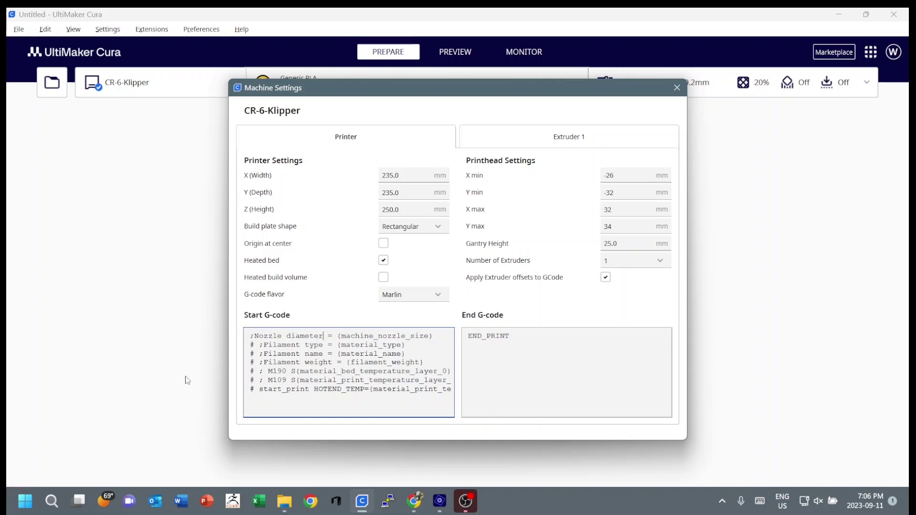
key("Down")
key("Left")
key("Left")
key("Left")
key("Left")
key("Left")
key("Left")
key("Left")
key("Left")
key("Left")
key("Left")
key("BackSpace")
key("BackSpace")
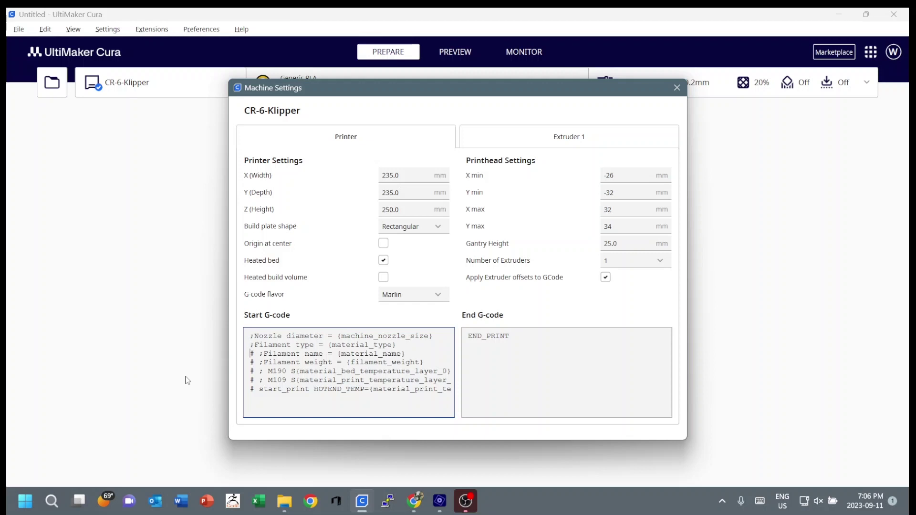
key("Down")
key("Delete")
key("Delete")
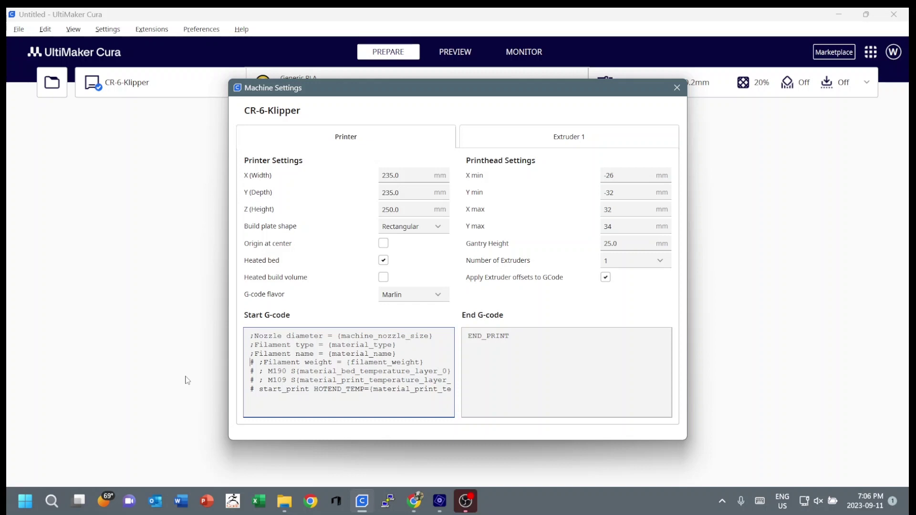
Remove the comment marks from the filament weight, M190, M109 and start_print lines.
key("Down")
key("Delete")
key("Delete")
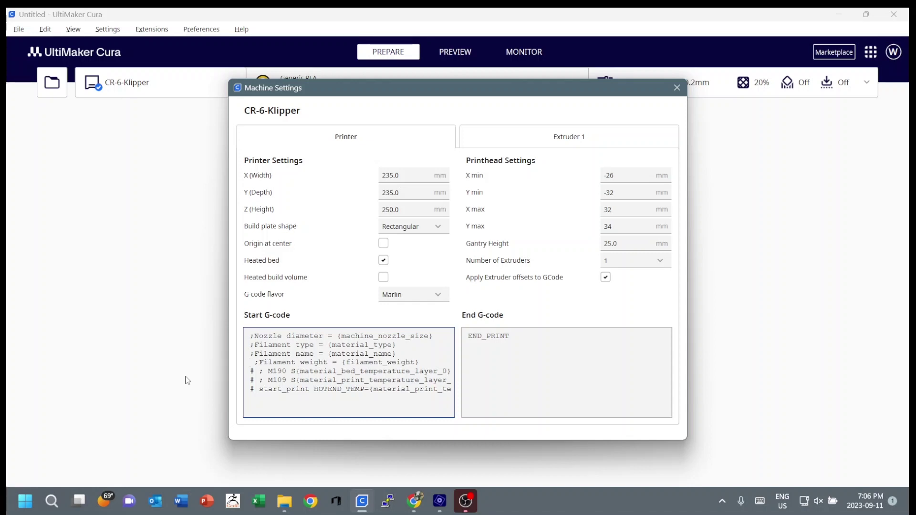
key("Down")
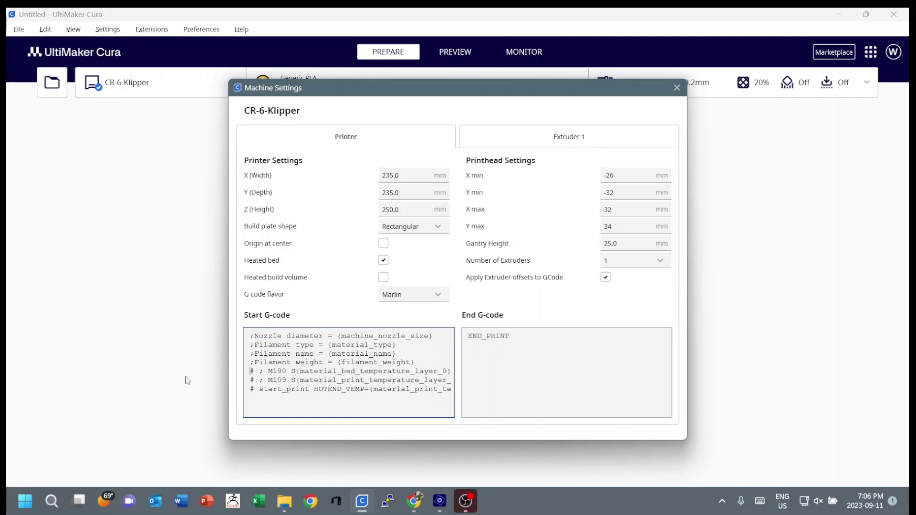
key("Delete")
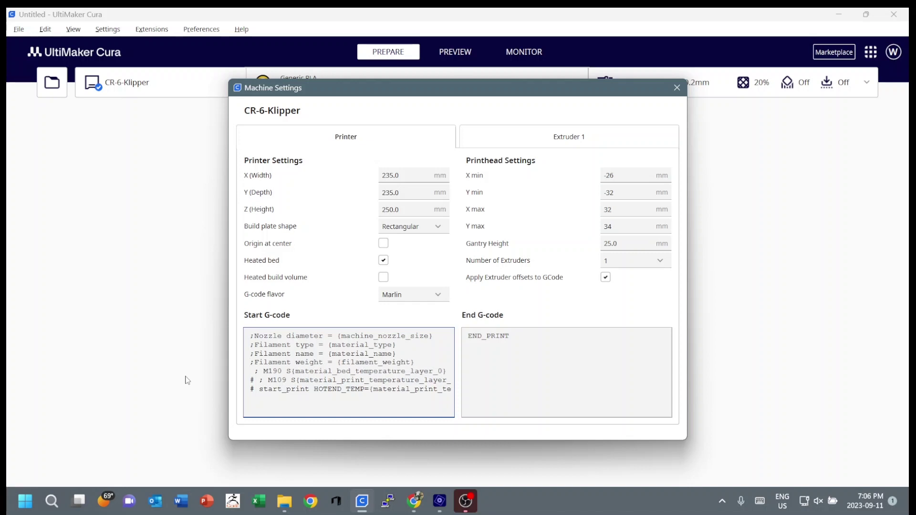
key("Delete")
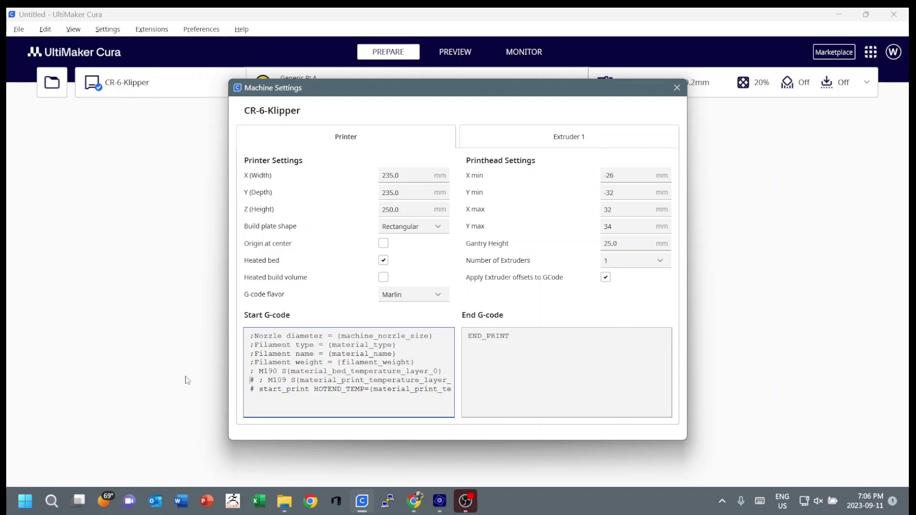
key("Delete")
key("Delete")
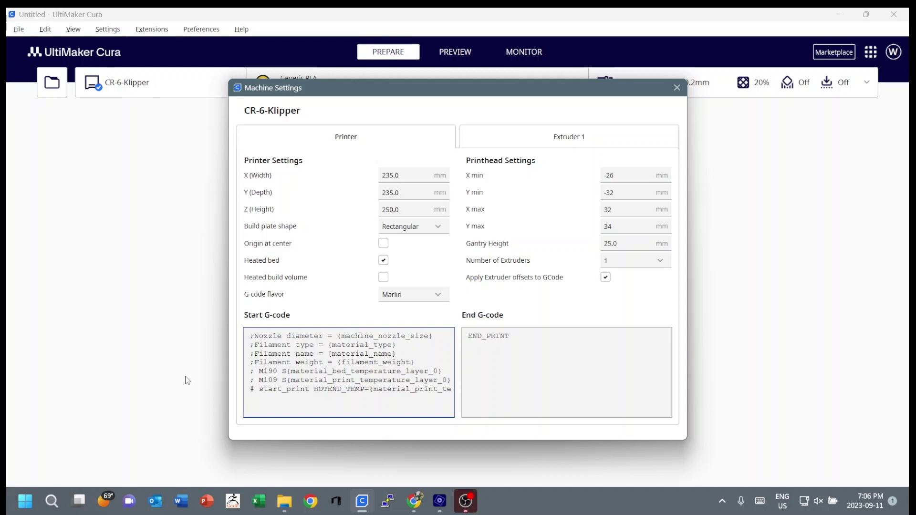
key("Delete")
key("Delete")
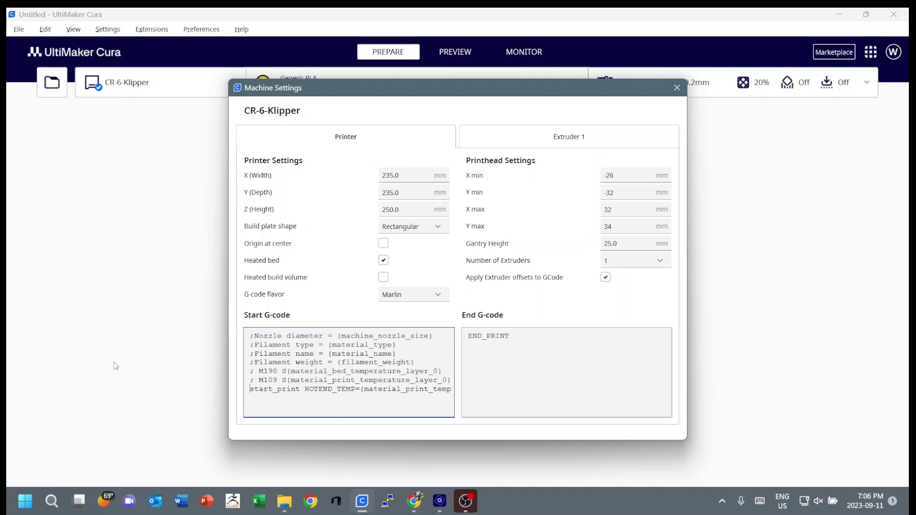
key("Right")
key("Right")
key("Right")
key("Right")
key("Right")
key("Right")
key("Right")
key("Right")
key("shift+End")
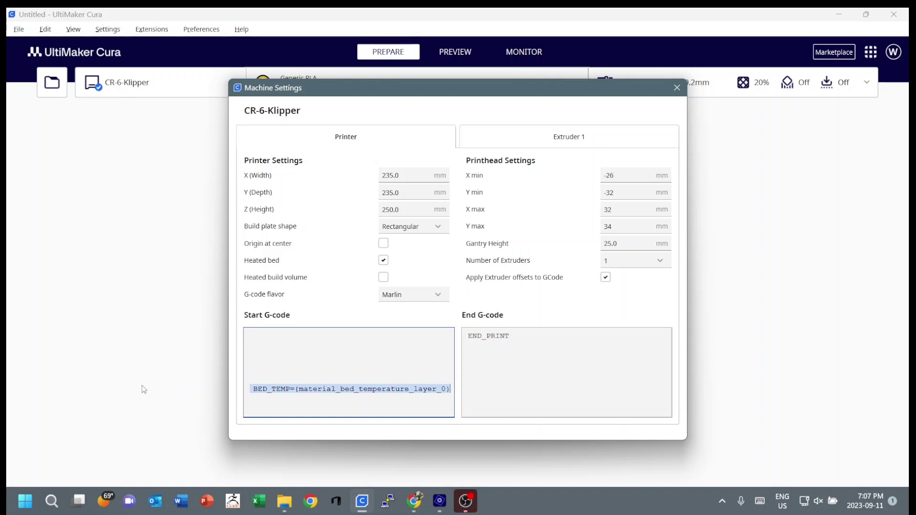
type("HOTEND_TEMP={material_print_temperature_lay")
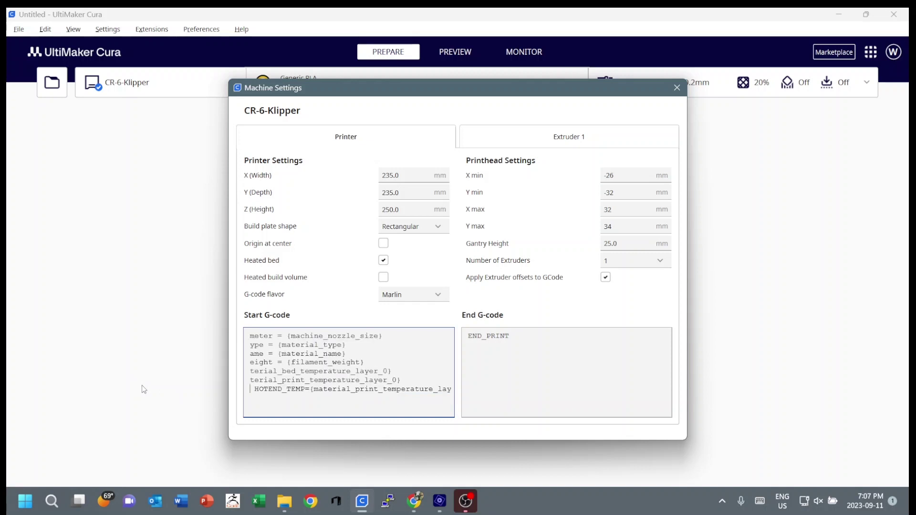
key("Right")
key("Right")
key("Right")
key("Right")
key("Right")
key("Right")
key("Right")
key("Right")
key("Right")
key("Right")
key("Right")
key("Right")
key("Right")
key("Right")
key("Right")
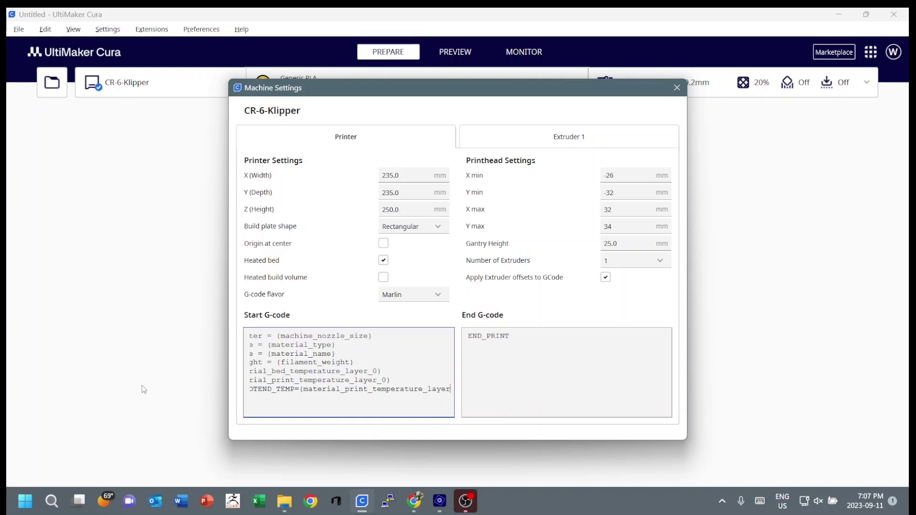
key("Right")
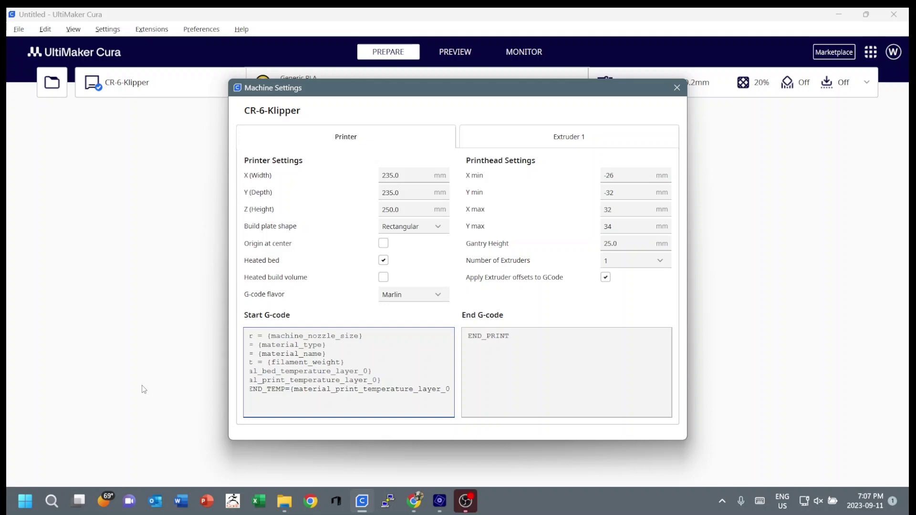
key("Right")
key("Right")
key("Right")
key("Right")
key("Right")
key("Right")
key("Right")
key("Right")
key("Right")
key("Right")
key("Right")
key("Right")
key("Right")
key("Right")
key("Right")
key("Right")
key("Right")
key("Right")
key("Right")
key("Right")
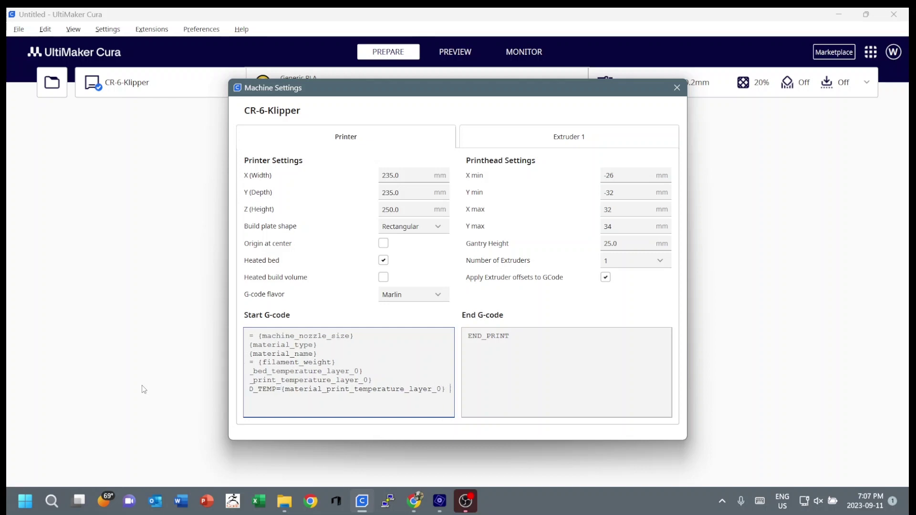
key("Right")
key("Right")
key("Right")
key("Right")
key("Right")
key("Right")
key("Right")
key("Right")
key("Right")
key("Right")
key("Right")
key("Right")
key("Right")
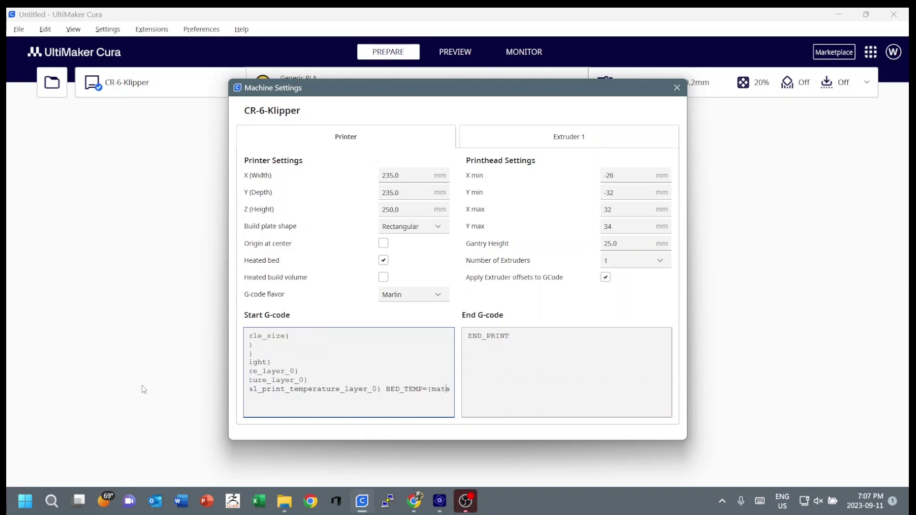
key("Right")
key("Right")
key("Right")
key("Right")
key("Right")
key("Right")
key("Right")
key("Right")
key("Right")
key("Right")
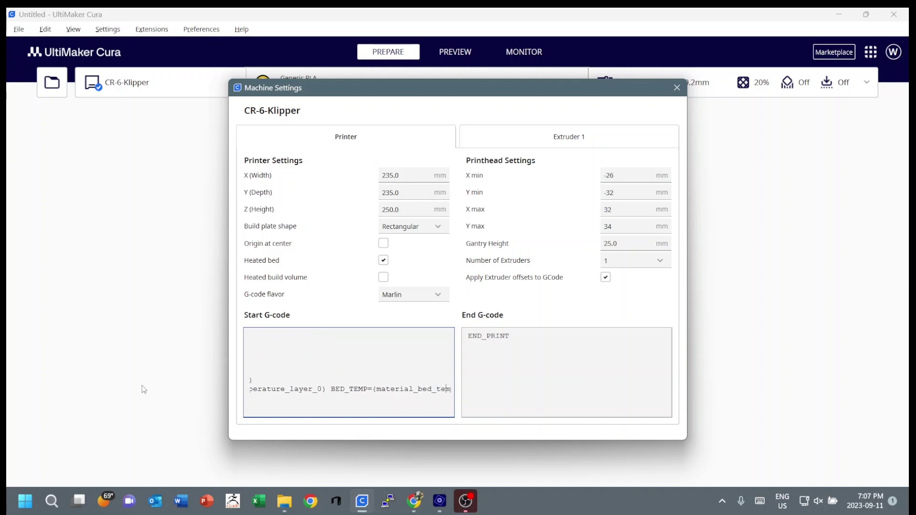
key("Right")
key("Right")
key("Right")
key("Right")
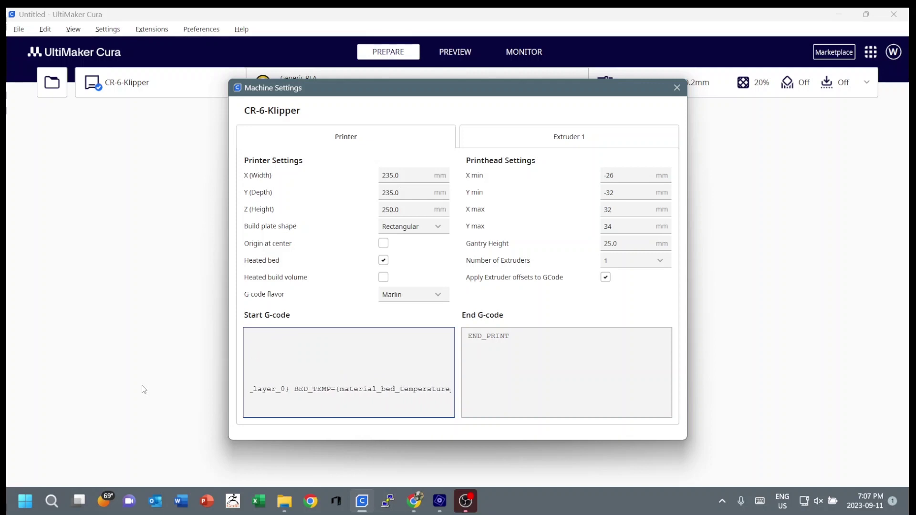
key("Right")
key("Right")
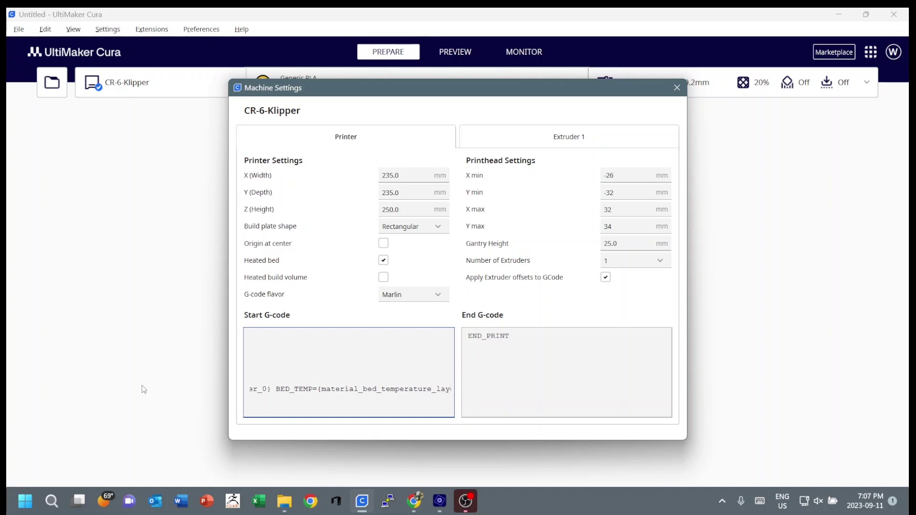
key("Right")
key("Right")
key("Right")
key("Right")
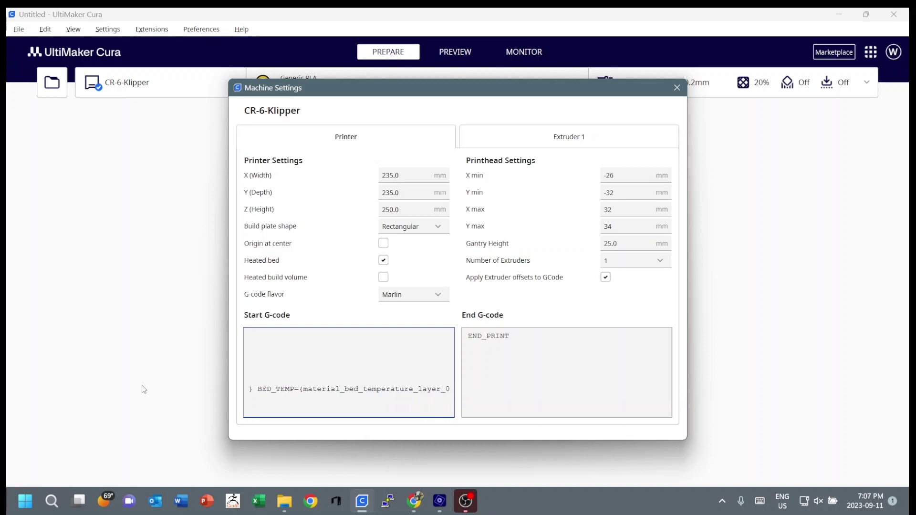
key("Left")
key("Left")
key("Left")
key("Left")
key("Left")
key("Left")
key("Left")
key("Left")
key("Left")
key("Left")
key("Left")
key("Left")
key("Left")
key("Left")
key("Left")
key("Left")
key("Left")
key("Left")
key("Left")
key("Left")
key("Left")
key("Left")
key("Left")
key("Left")
key("Left")
key("Left")
key("Left")
key("Left")
key("Left")
key("Left")
key("Left")
key("Left")
key("Left")
key("Left")
key("Left")
key("Left")
key("Left")
key("Left")
key("Left")
key("Left")
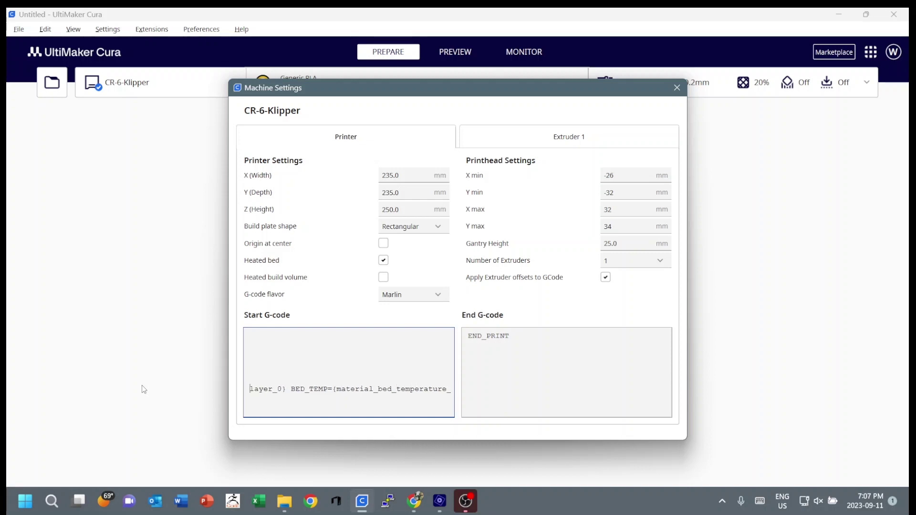
key("Left")
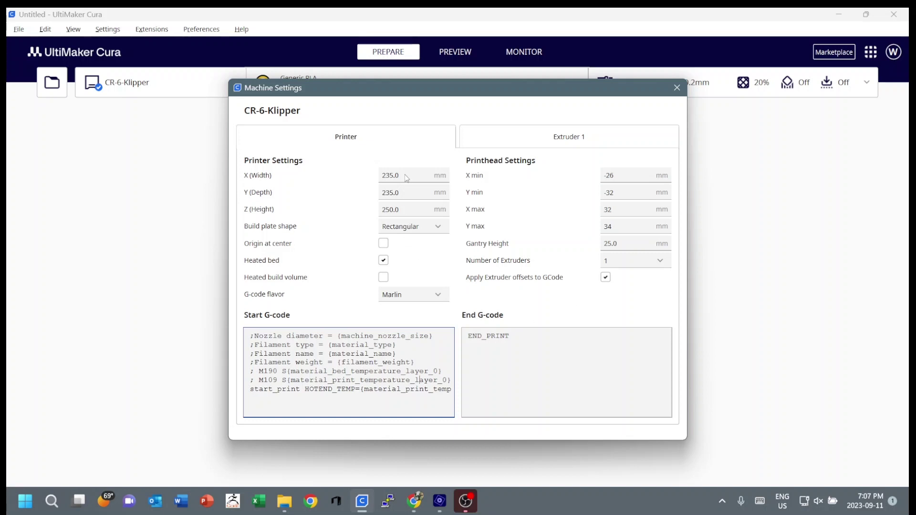
mouse_move(406, 178)
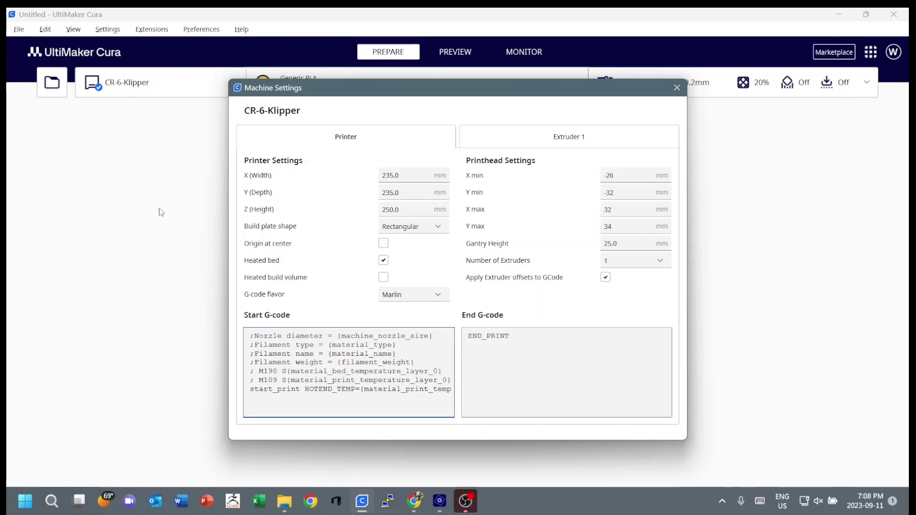
Close the Machine Settings dialog and the Preferences dialog to return to Cura's main window.
left_click(675, 87)
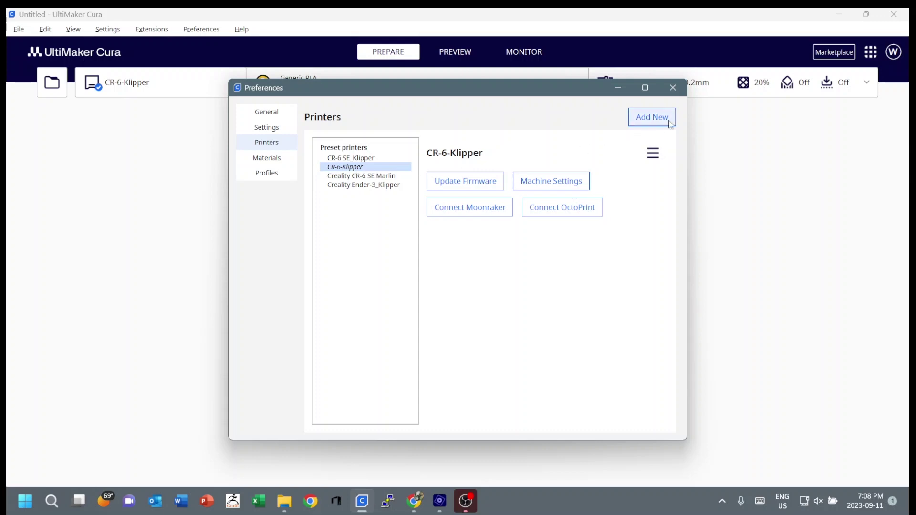
left_click(673, 88)
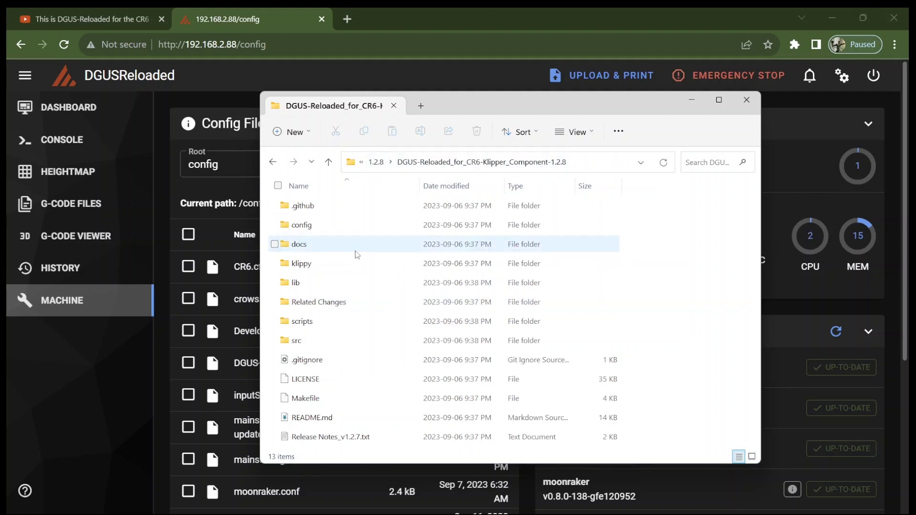
Open the Related Changes folder and select 'Add these Cura Post-Processing Scripts.bmp'.
mouse_move(315, 309)
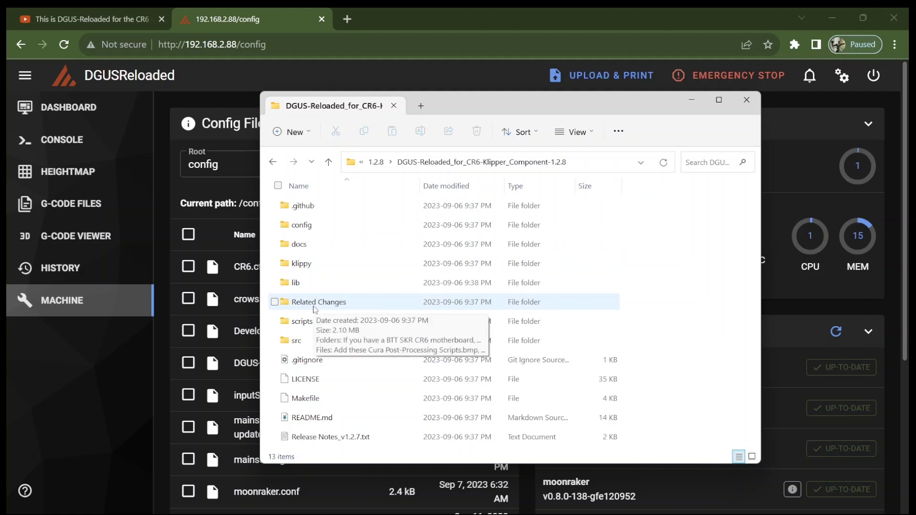
double_click(315, 305)
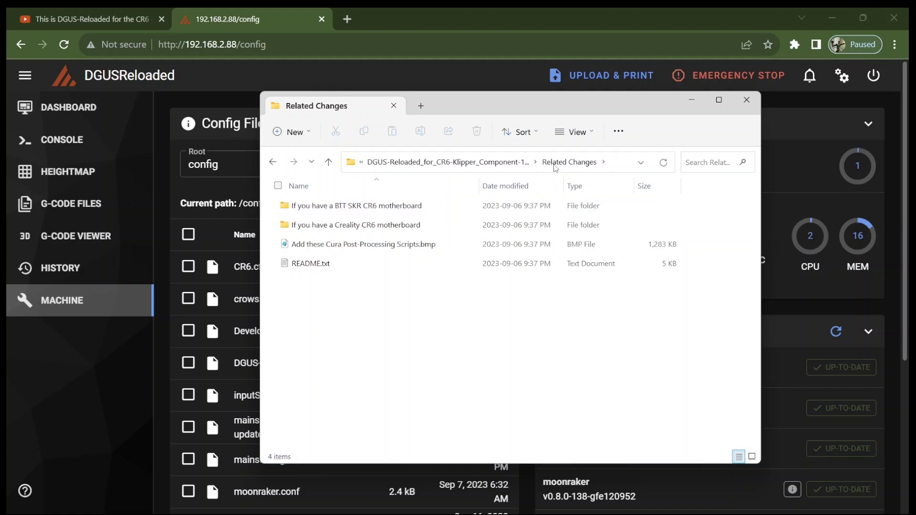
left_click(340, 248)
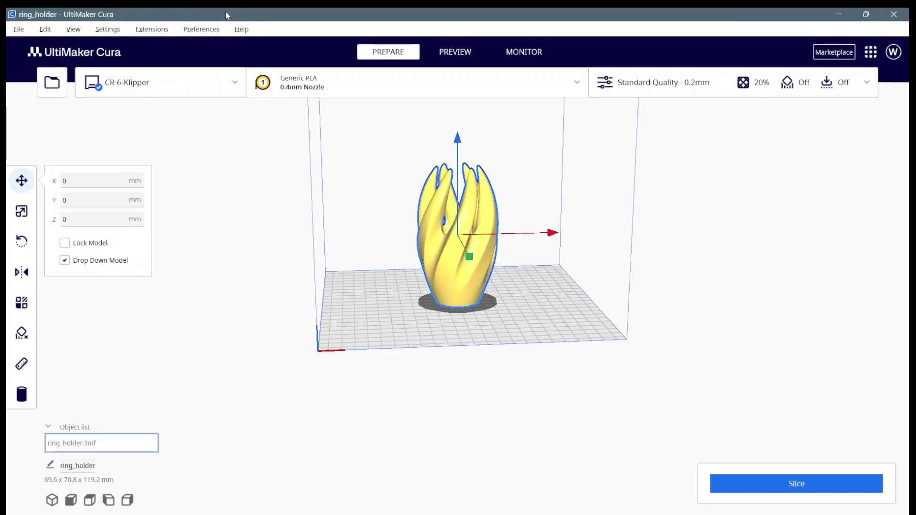
Open the Modify G-Code post-processing window from Extensions > Post Processing.
left_click(157, 32)
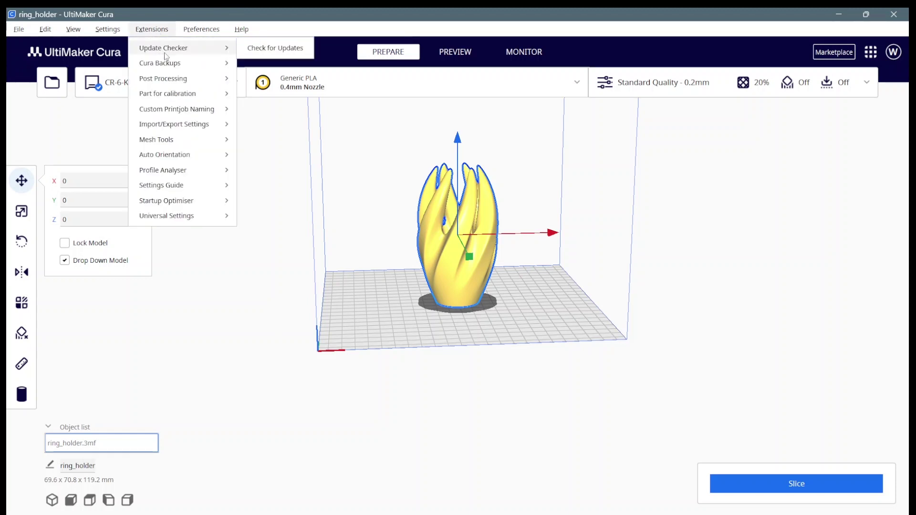
mouse_move(184, 79)
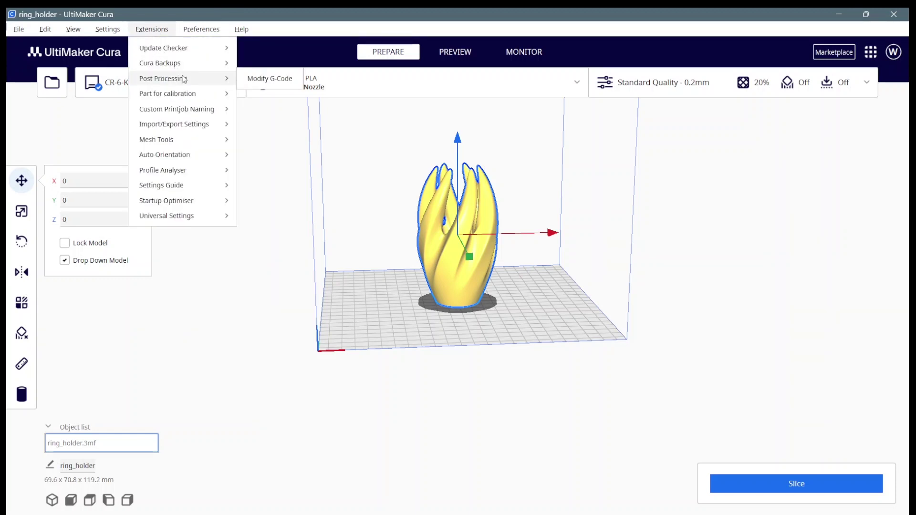
left_click(279, 78)
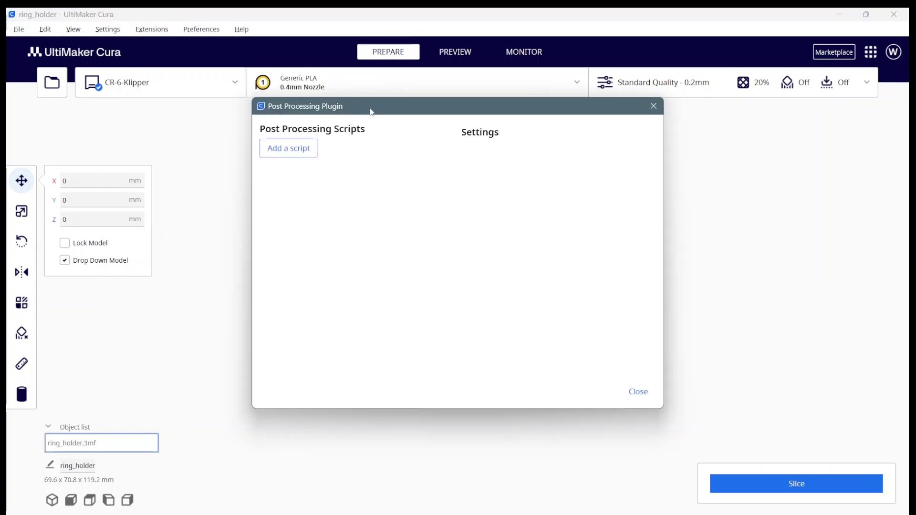
left_click_drag(371, 111, 356, 127)
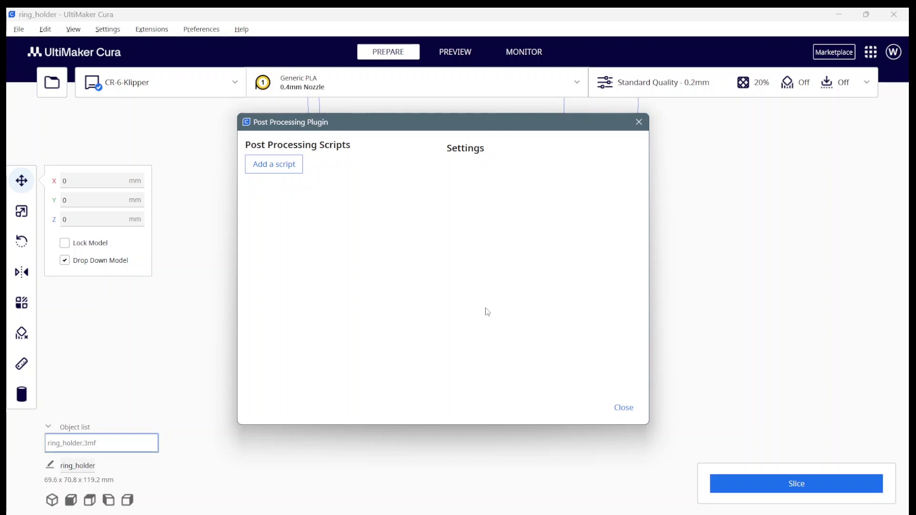
Add the Display Progress On LCD script with Time Remaining enabled.
left_click(284, 169)
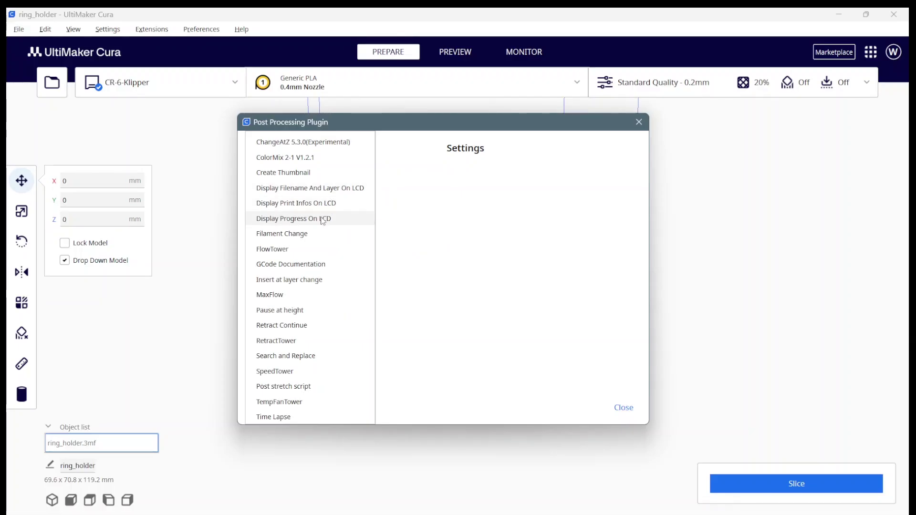
left_click(323, 219)
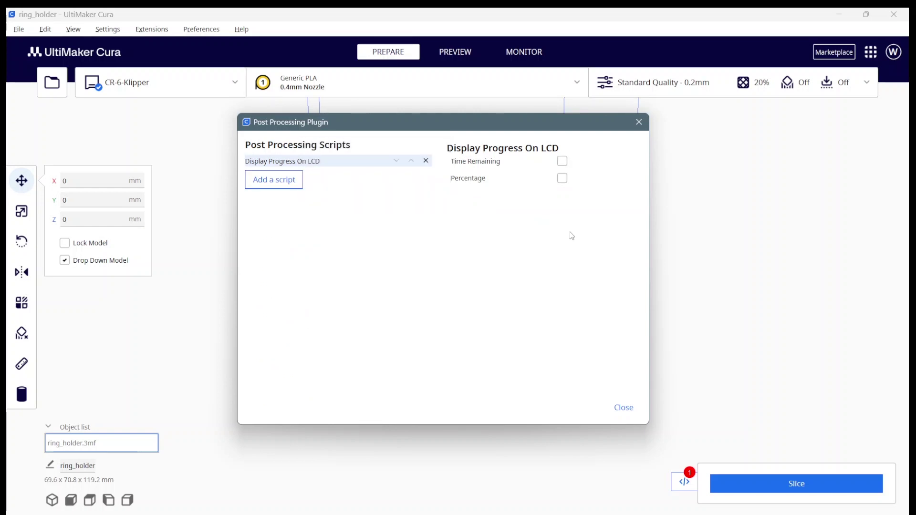
left_click(561, 162)
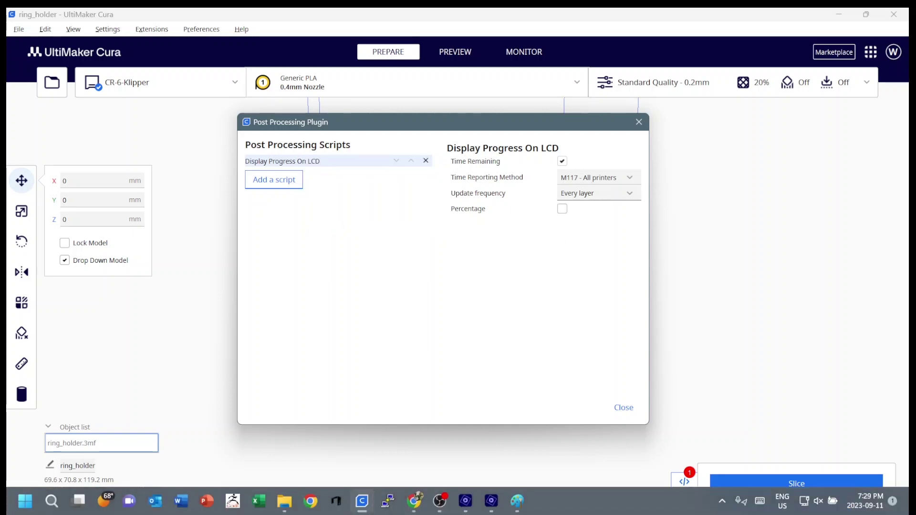
left_click(337, 501)
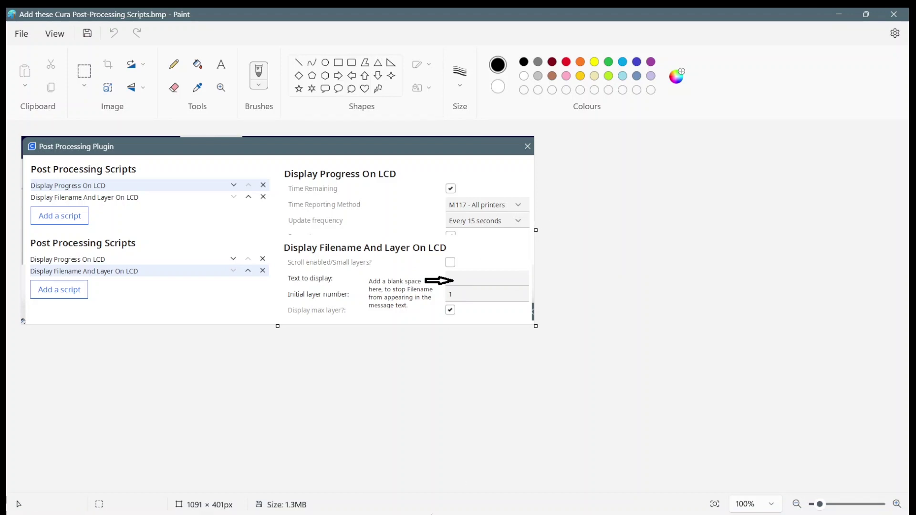
Return to the Post Processing Plugin window and expand the Update frequency dropdown.
left_click(359, 503)
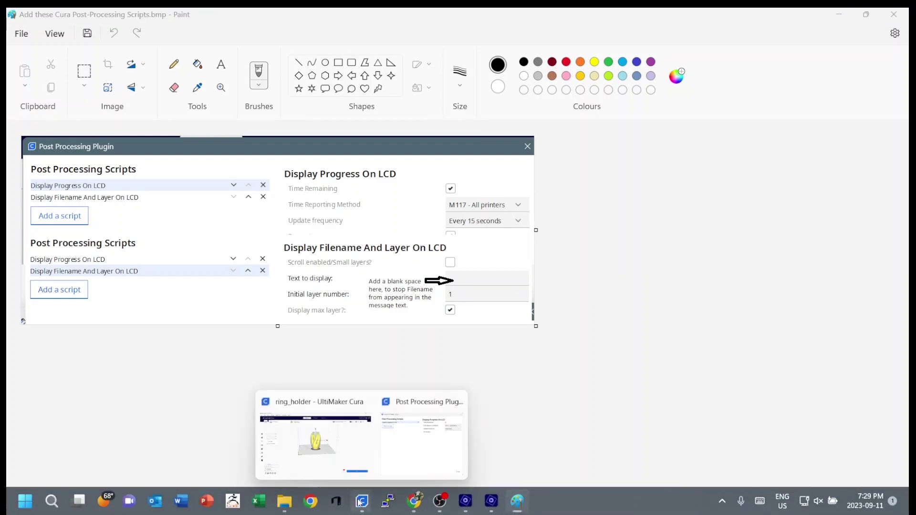
left_click(434, 439)
left_click(632, 199)
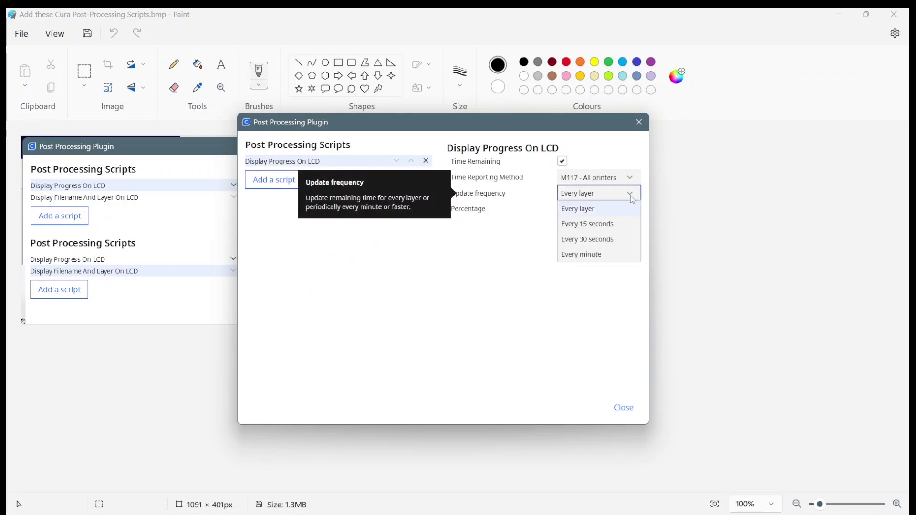
Set Display Progress On LCD's update frequency to Every 15 seconds.
left_click(600, 224)
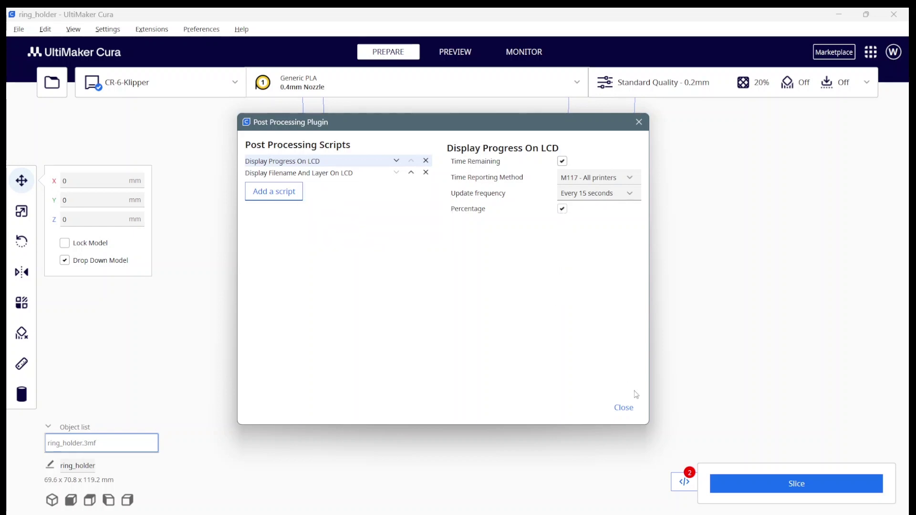
Close and reopen Modify G-Code from Extensions > Post Processing, then list the scripts available to add.
left_click(624, 407)
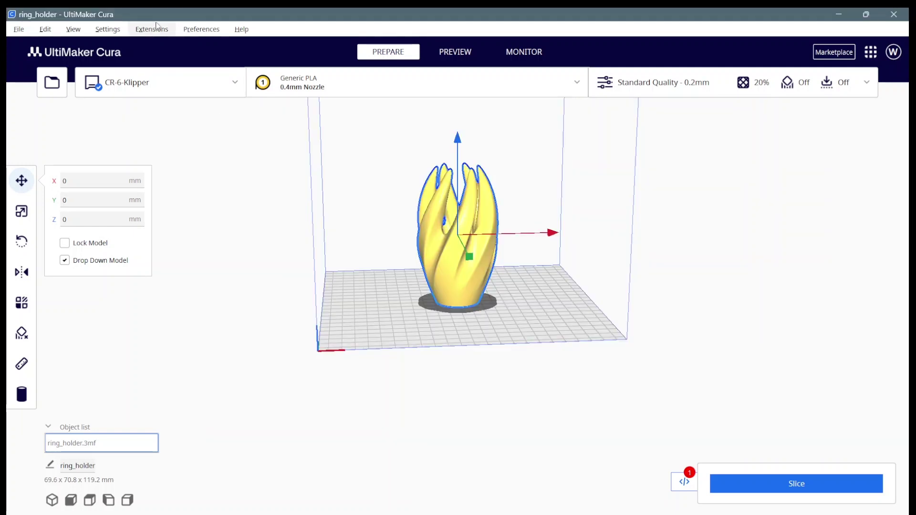
left_click(165, 28)
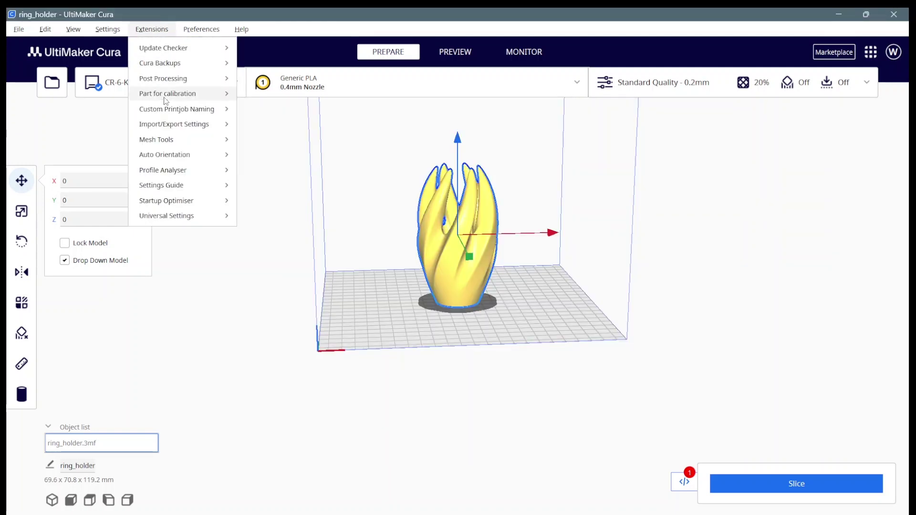
mouse_move(201, 78)
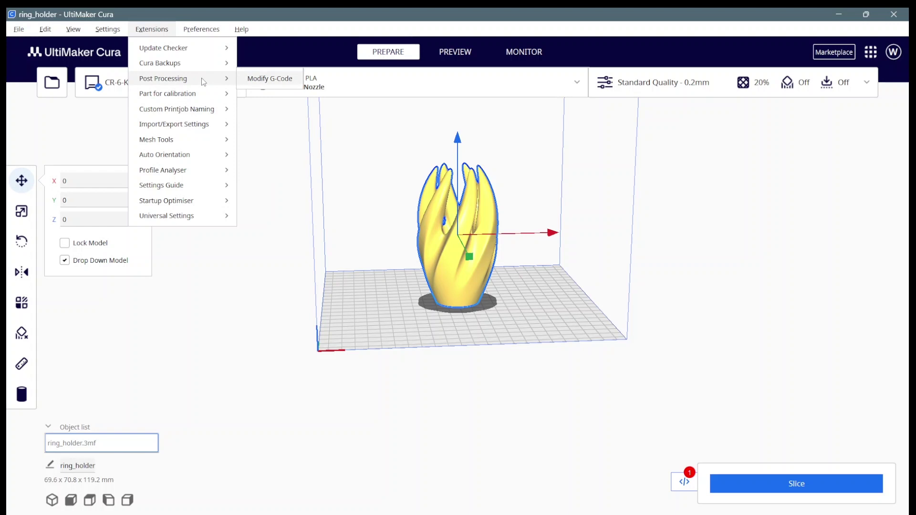
left_click(279, 79)
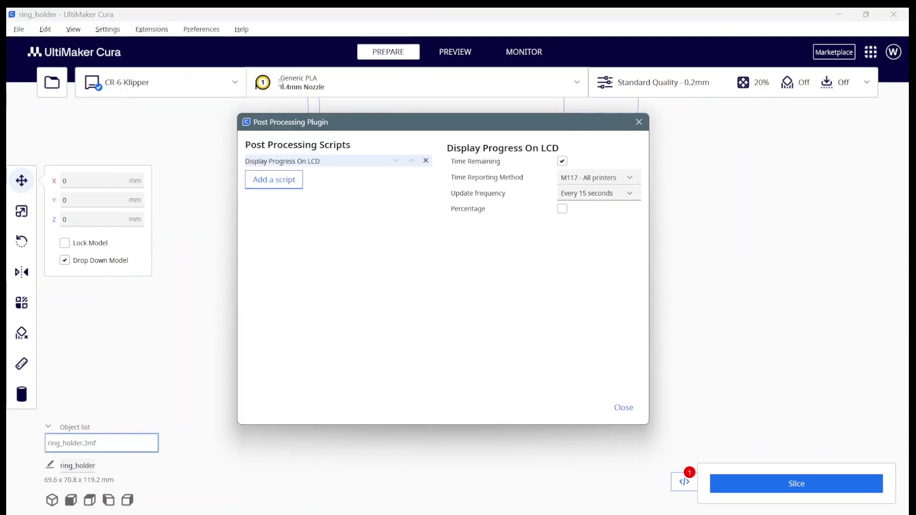
left_click(286, 183)
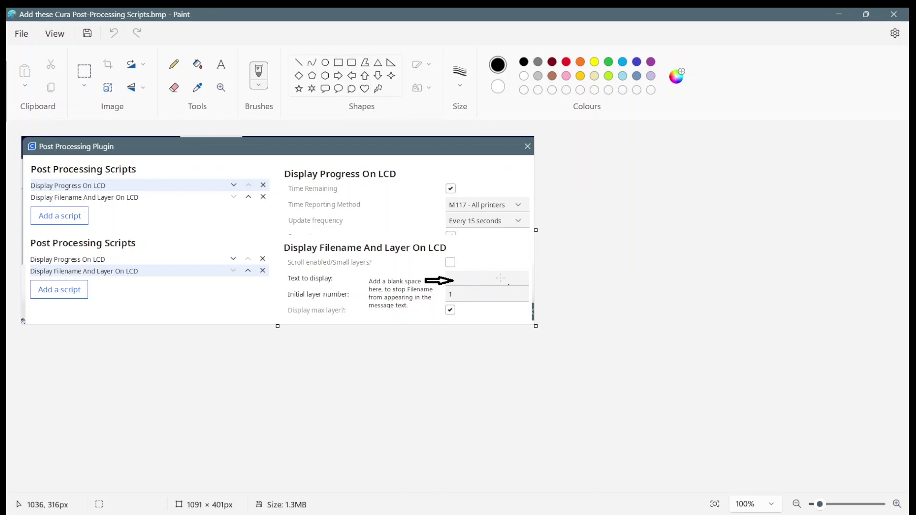
Mark the Text to display box in the Paint screenshot, then bring up Cura's window previews.
left_click(496, 277)
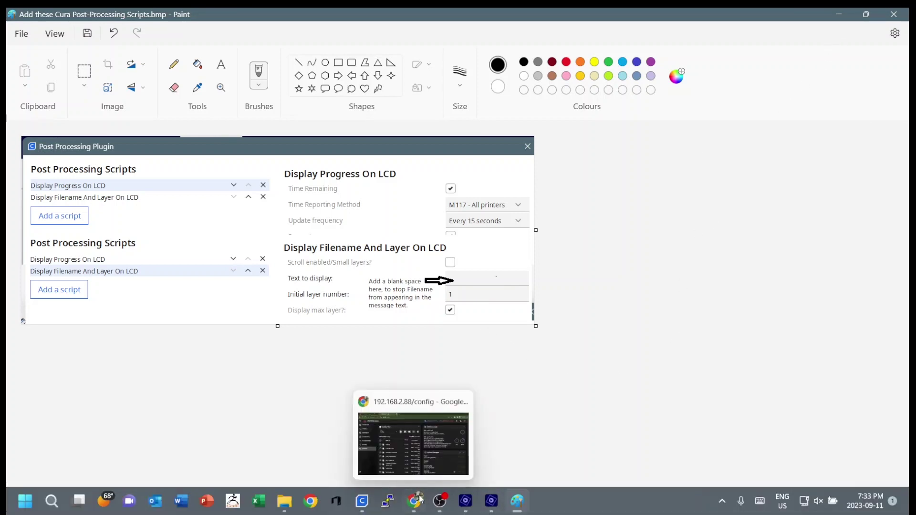
left_click(361, 506)
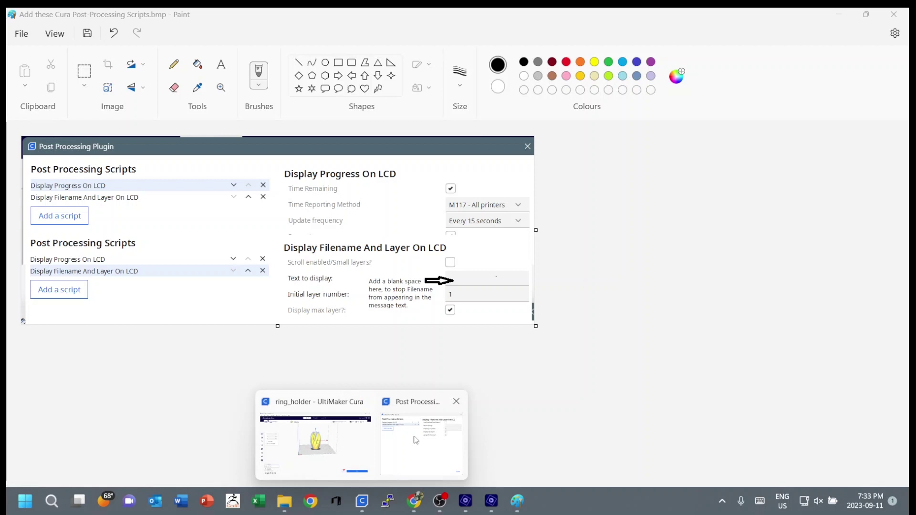
Configure the Display Filename And Layer On LCD script to start at layer 1, with the 'Printing' prefix unchecked.
left_click(423, 461)
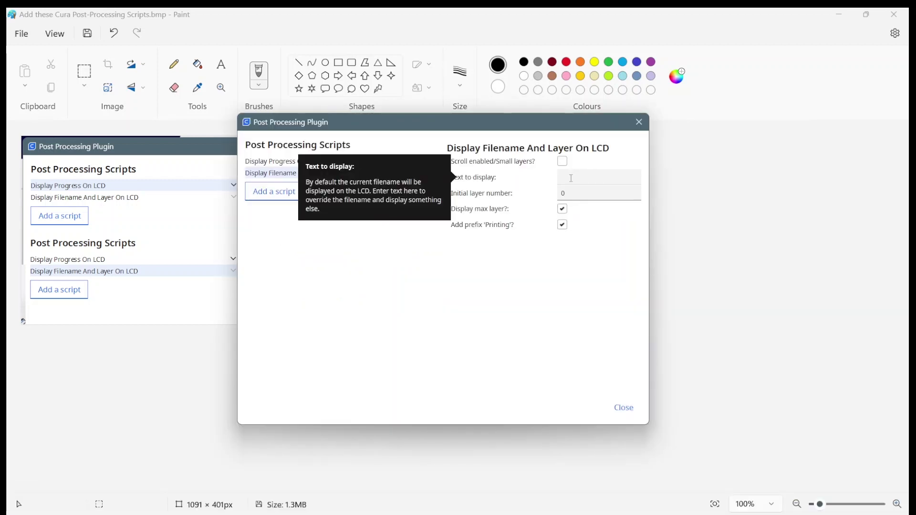
left_click(571, 178)
left_click(561, 194)
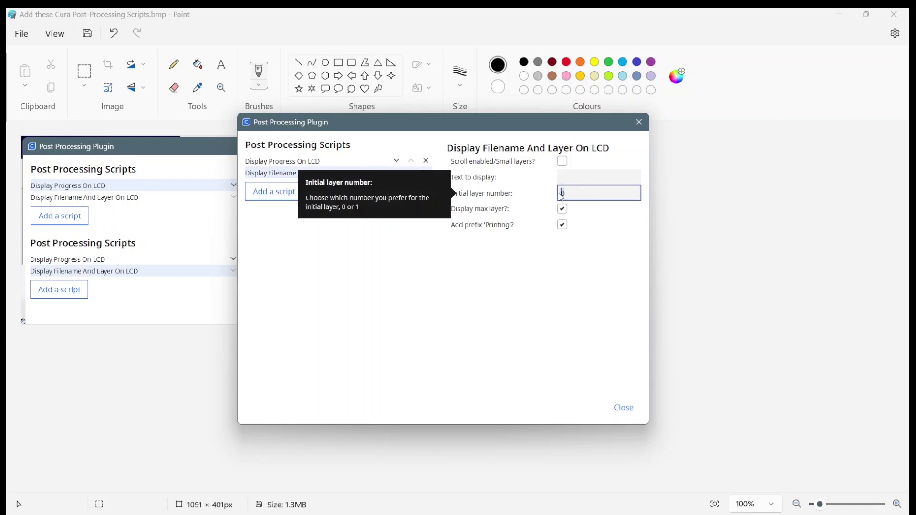
type("1")
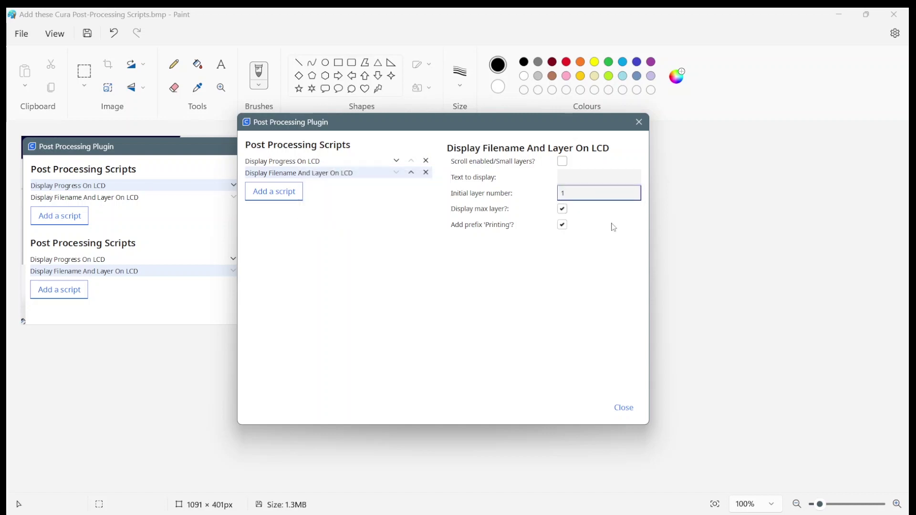
left_click(563, 225)
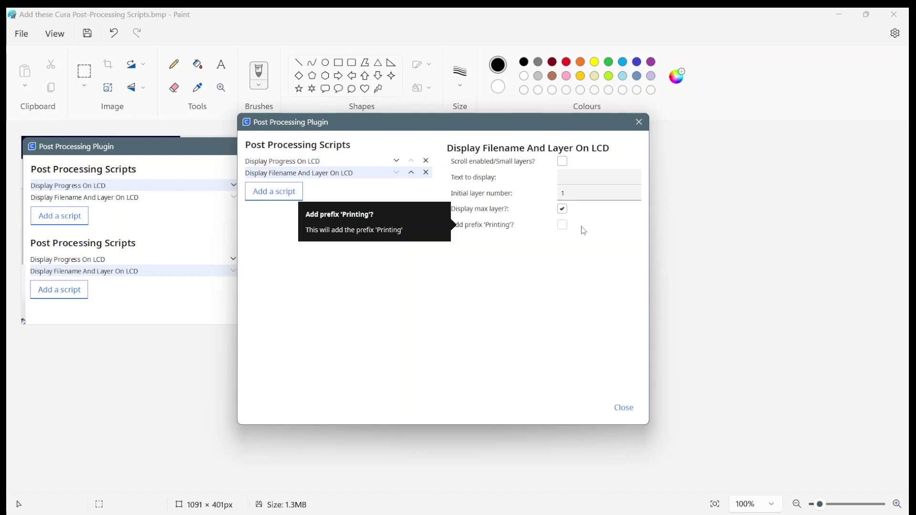
left_click(562, 226)
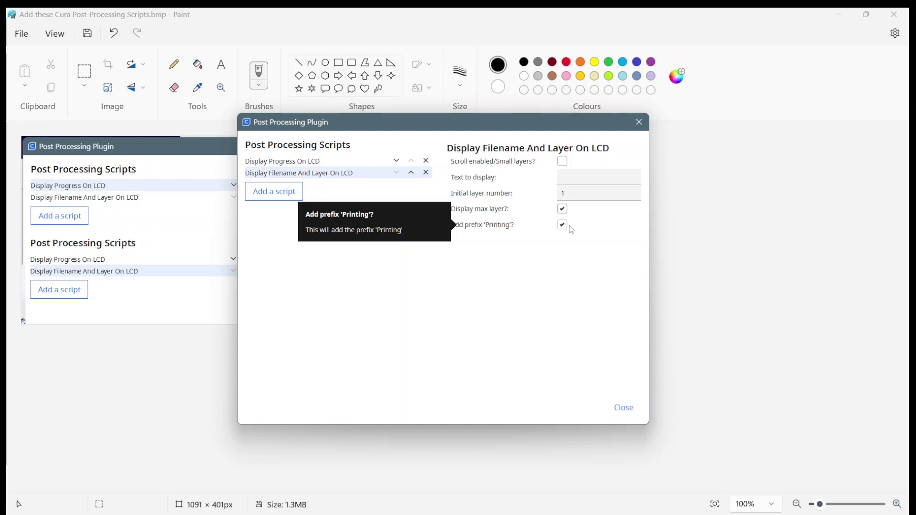
left_click(563, 225)
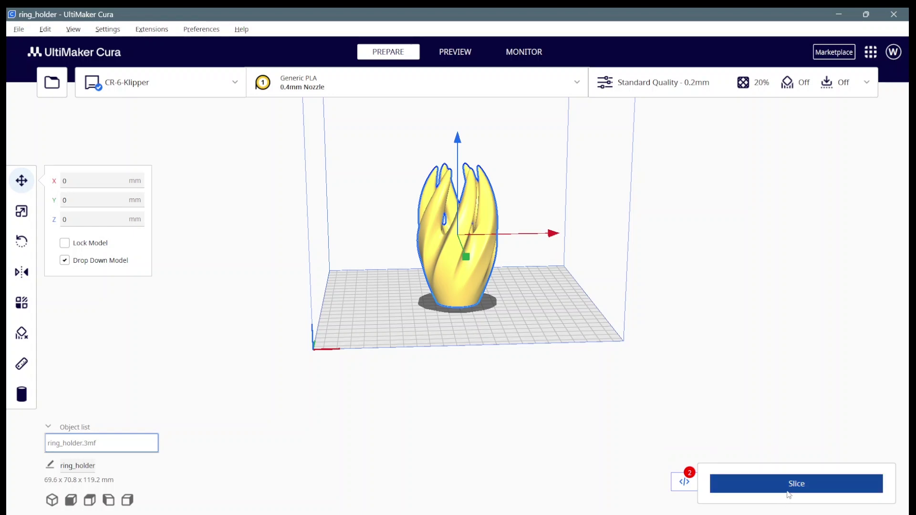
Slice ring_holder, save its G-code to the CANON_DC (E:) drive, and open ring_holder.gcode.
left_click(747, 476)
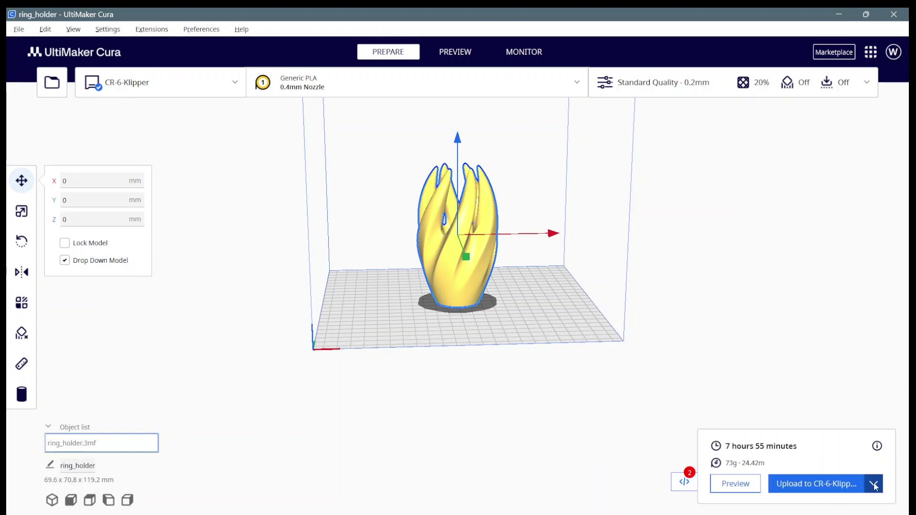
left_click(873, 482)
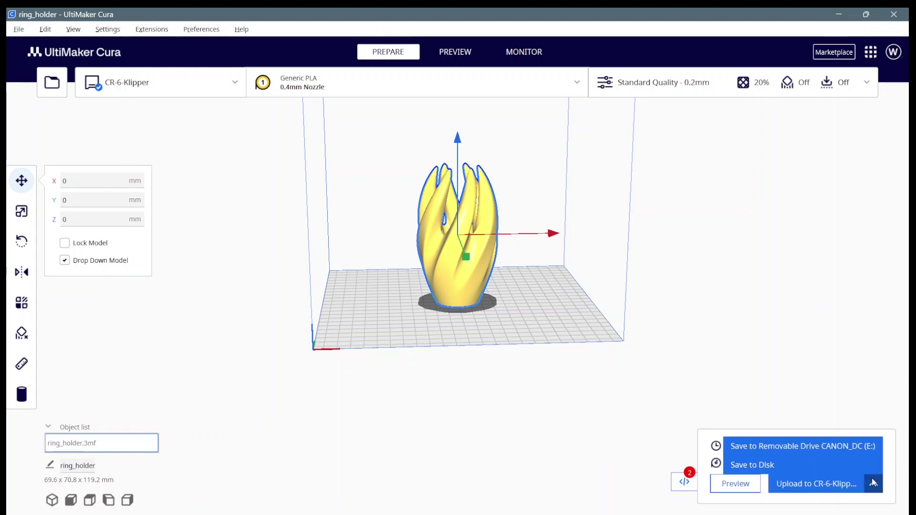
left_click(780, 446)
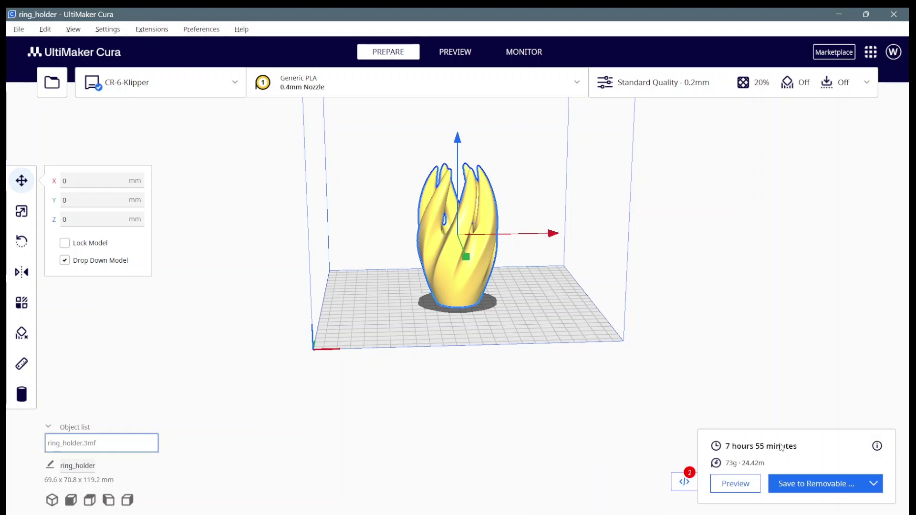
left_click(833, 492)
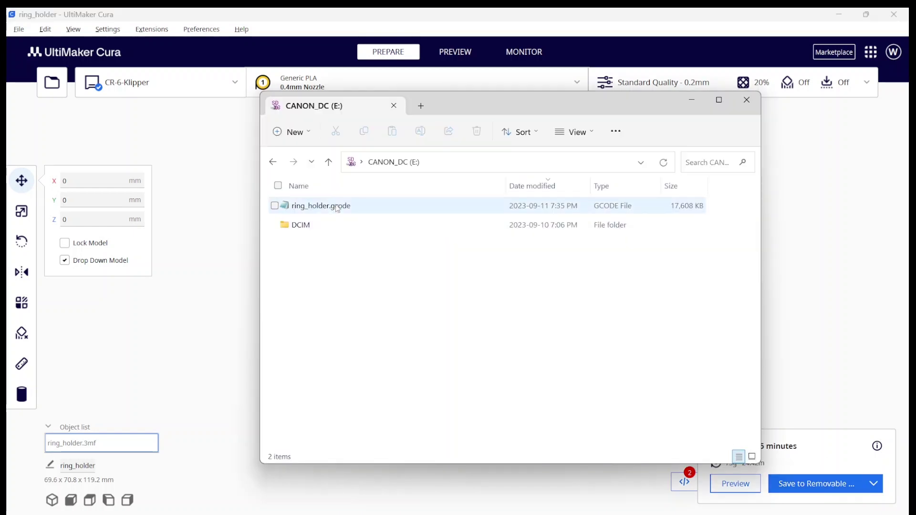
double_click(336, 207)
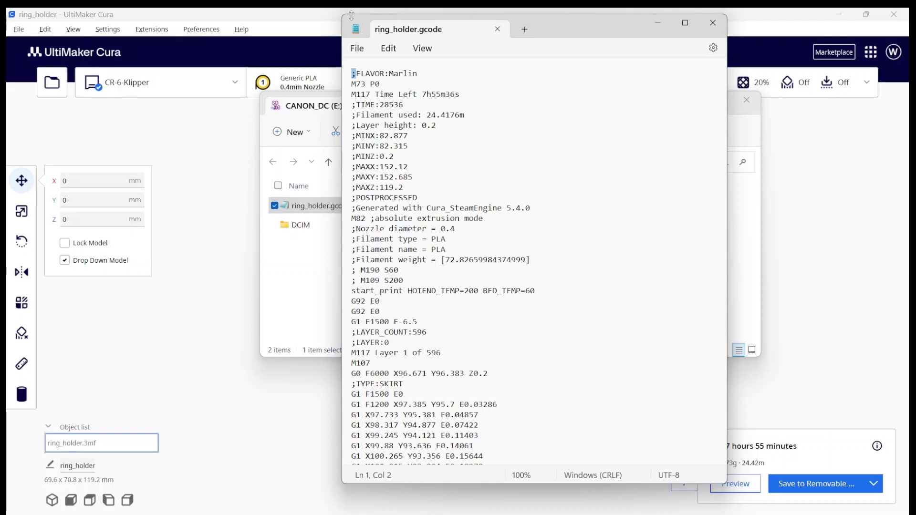
left_click(345, 86)
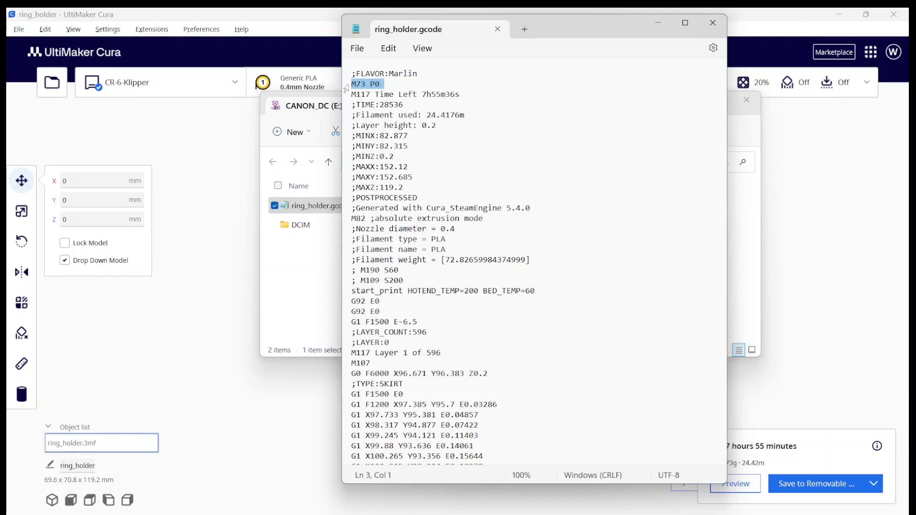
left_click(343, 96)
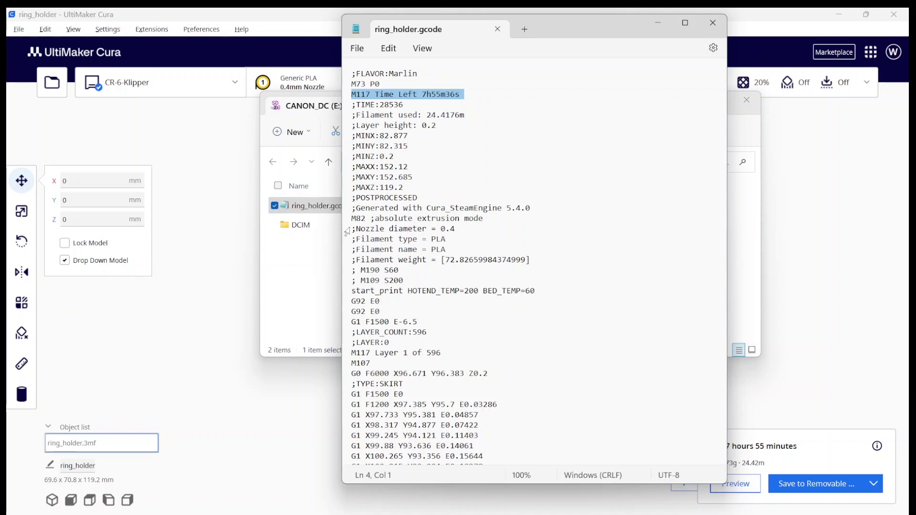
left_click_drag(348, 229, 345, 270)
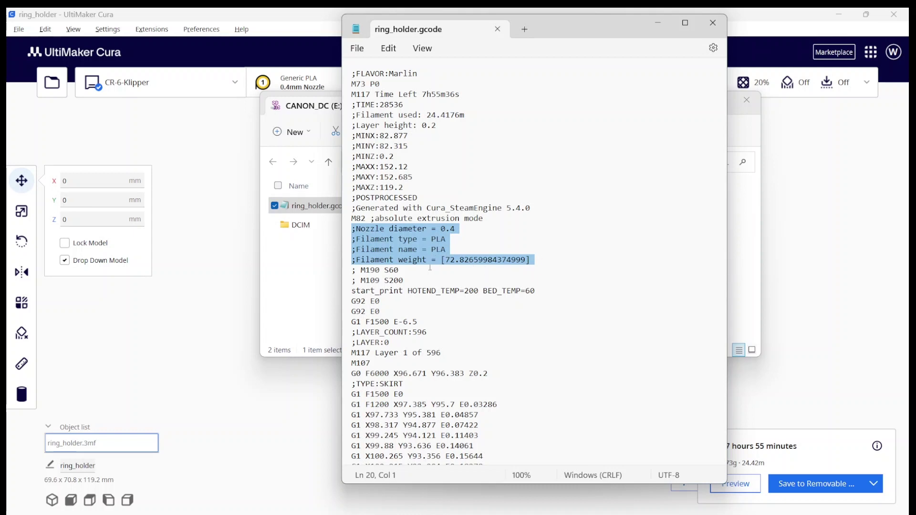
left_click(344, 296)
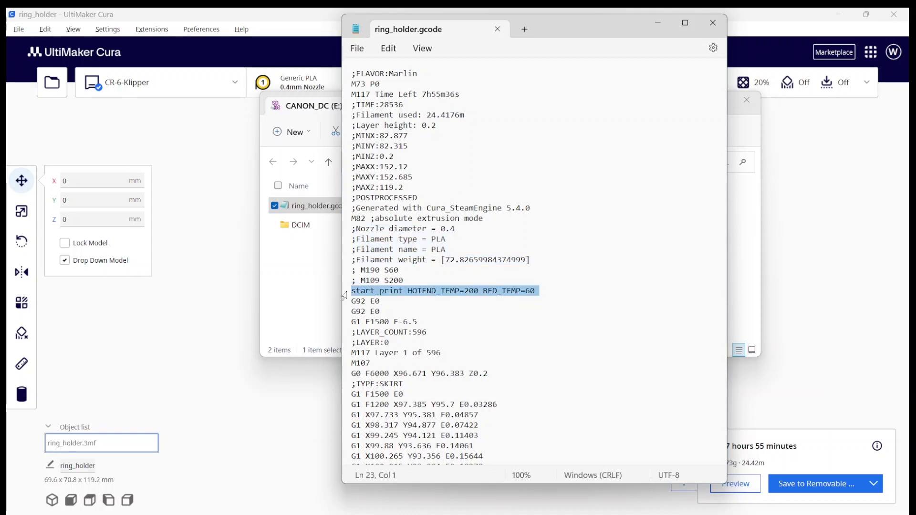
left_click(475, 292)
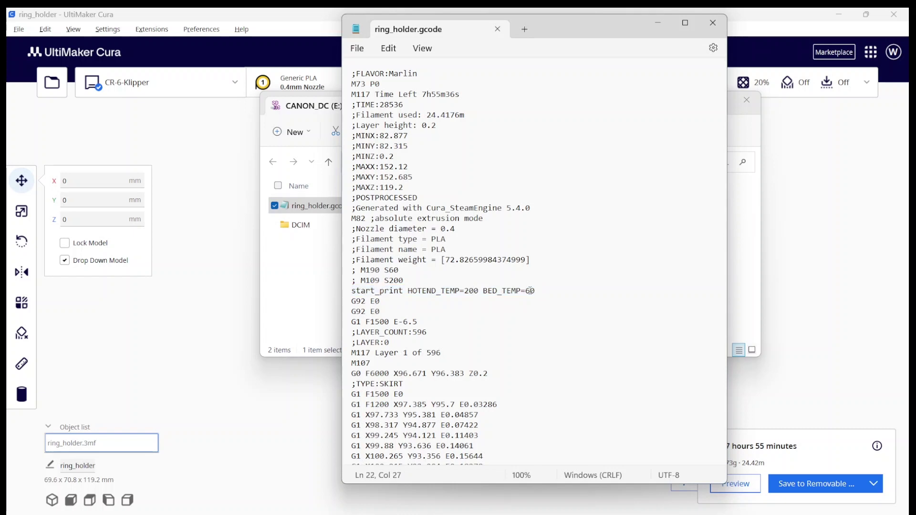
left_click(530, 290)
Point out the M117 Layer 1 of 596 line and the time-left minutes in the G-code.
left_click(346, 358)
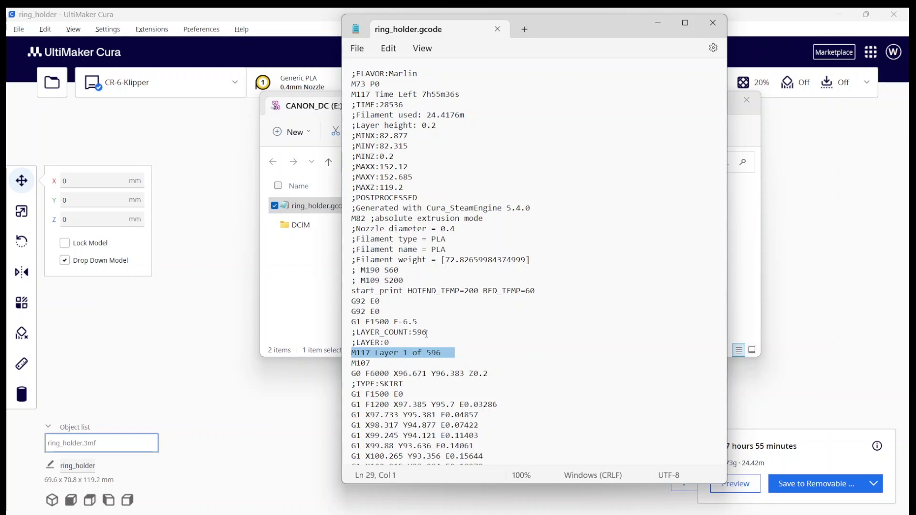
left_click(432, 96)
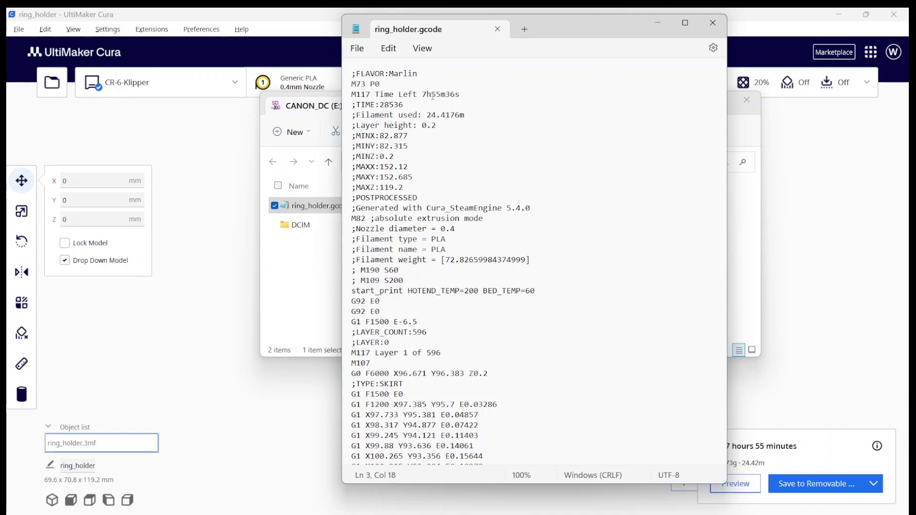
left_click(408, 354)
left_click(442, 94)
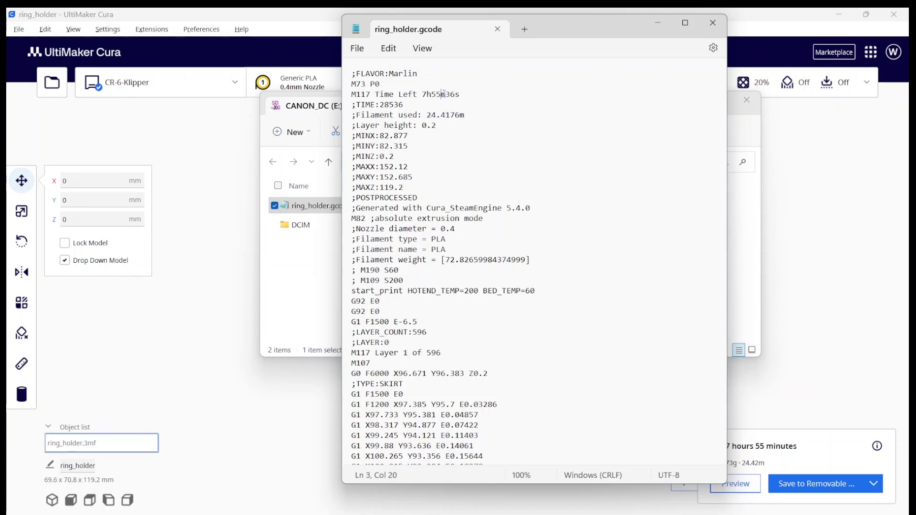